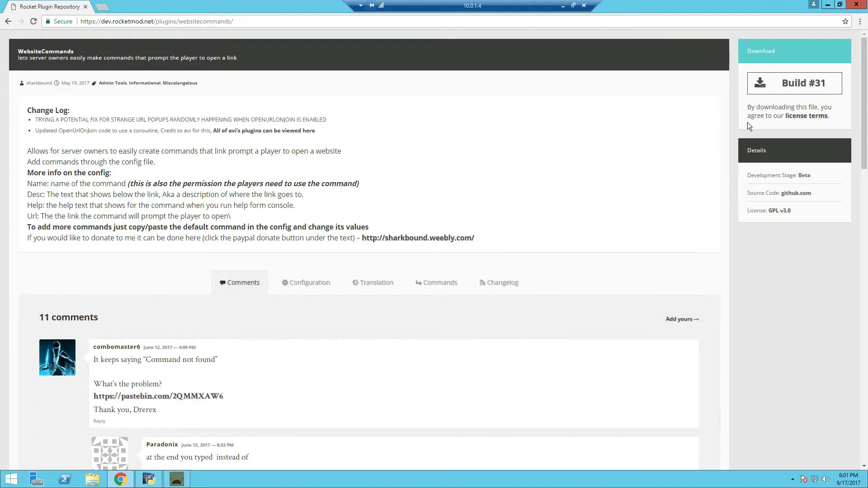
Step: Download Build #31 of the WebsiteCommands plugin and open the zip archive in WinRAR, dismissing its startup notice
{"action": "left_click", "coordinate": [779, 90]}
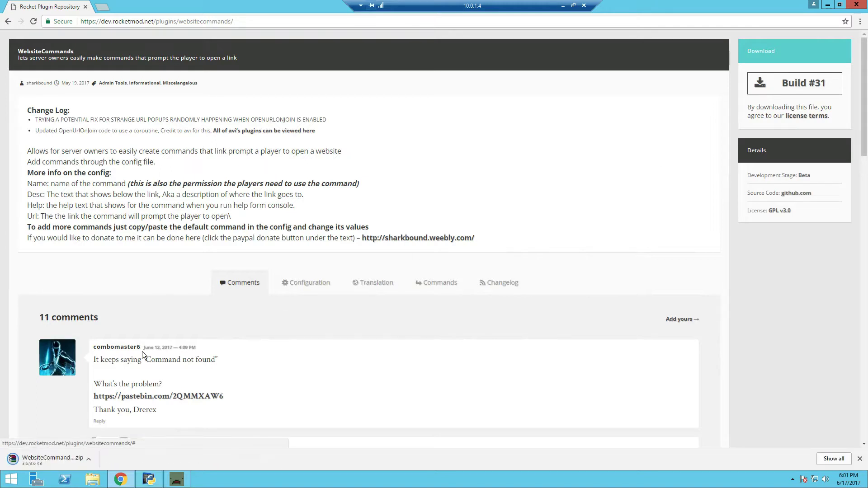
{"action": "left_click", "coordinate": [31, 457]}
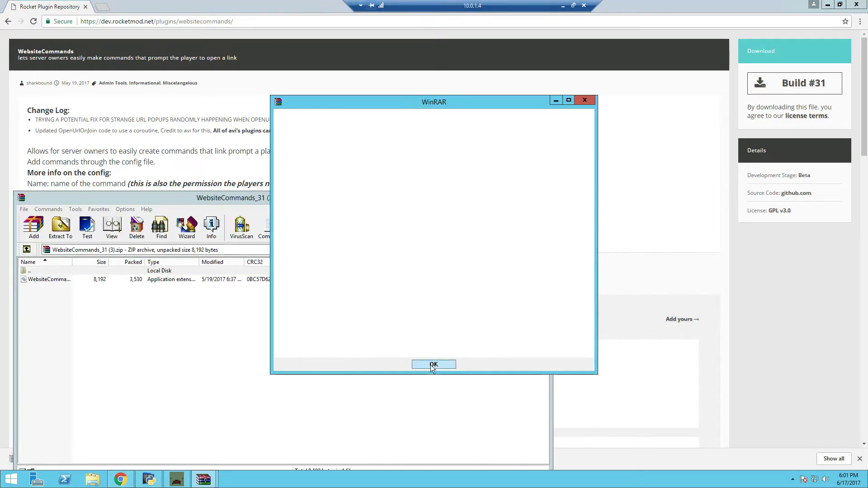
{"action": "left_click", "coordinate": [433, 365]}
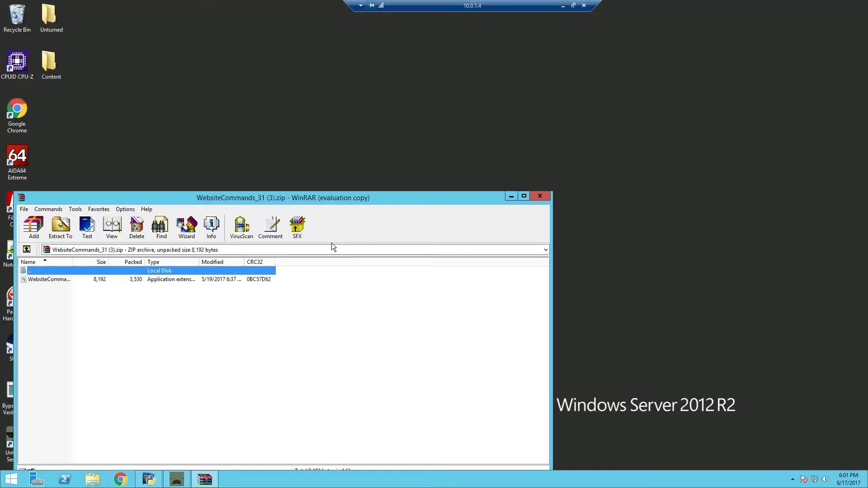
Step: Open the youtube server's Plugins folder at Unturned > unturned > Servers > youtube > Rocket > Plugins, beside the archive window
{"action": "left_click_drag", "start_coordinate": [280, 199], "coordinate": [553, 151]}
{"action": "double_click", "coordinate": [49, 16]}
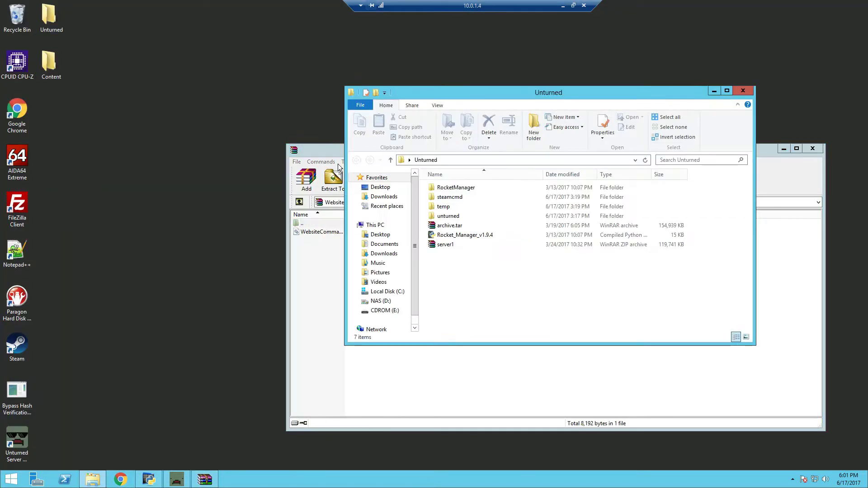
{"action": "left_click_drag", "start_coordinate": [444, 96], "coordinate": [151, 136]}
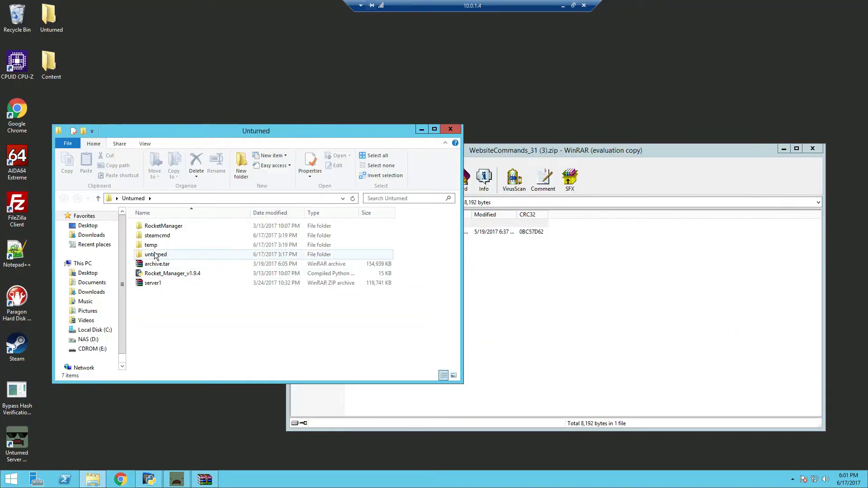
{"action": "double_click", "coordinate": [155, 255]}
{"action": "scroll", "coordinate": [155, 291], "scroll_direction": "down", "scroll_amount": 3}
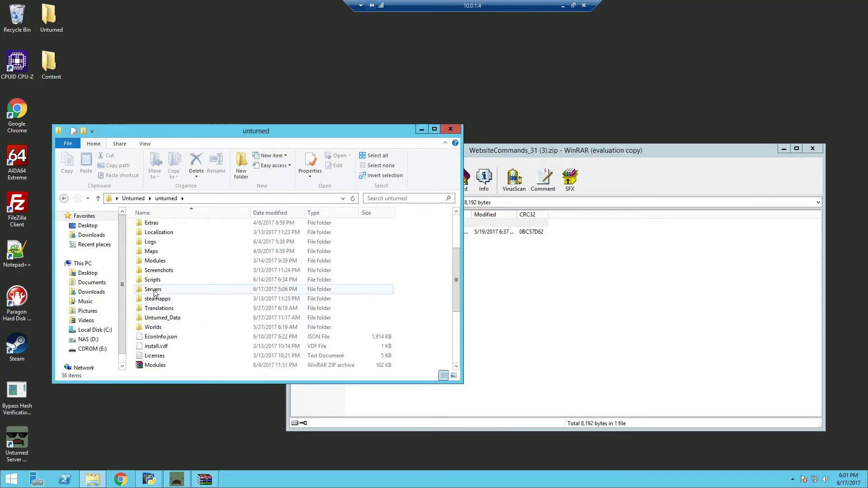
{"action": "double_click", "coordinate": [154, 289]}
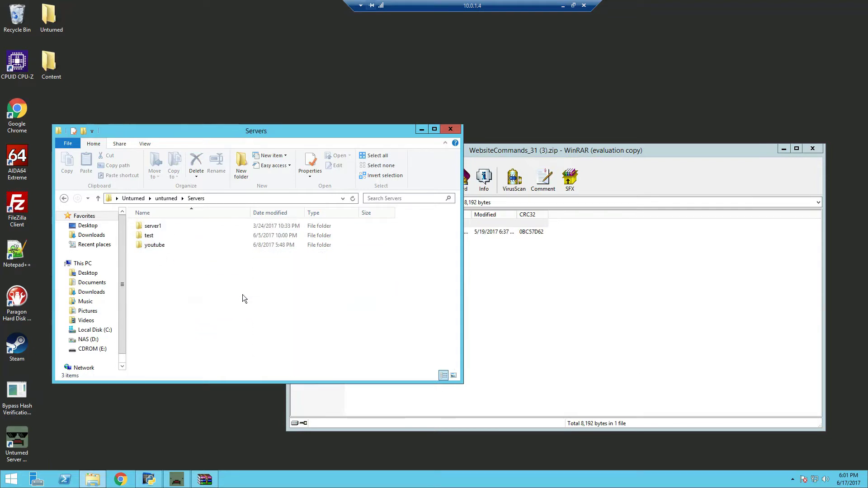
{"action": "double_click", "coordinate": [154, 246]}
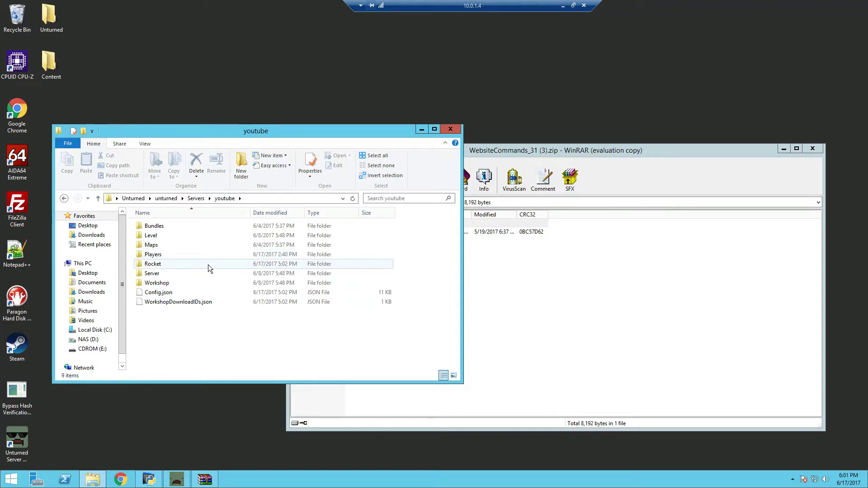
{"action": "double_click", "coordinate": [190, 264]}
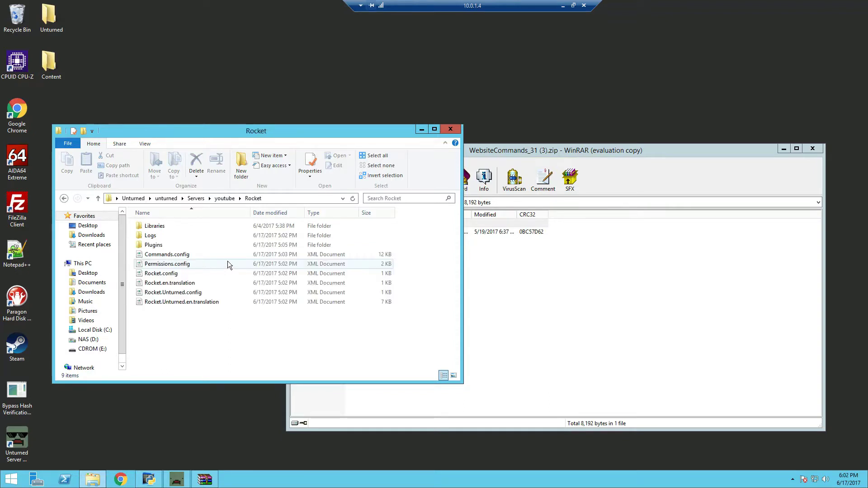
{"action": "double_click", "coordinate": [169, 247]}
Step: Extract WebsiteCommand.dll from the archive into the Plugins folder and close the archive
{"action": "left_click", "coordinate": [576, 271]}
{"action": "left_click_drag", "start_coordinate": [351, 232], "coordinate": [187, 242]}
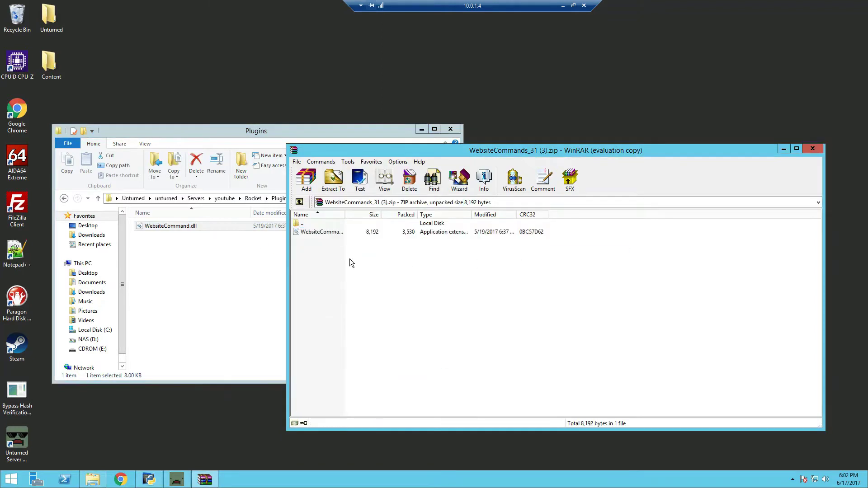
{"action": "left_click", "coordinate": [812, 148]}
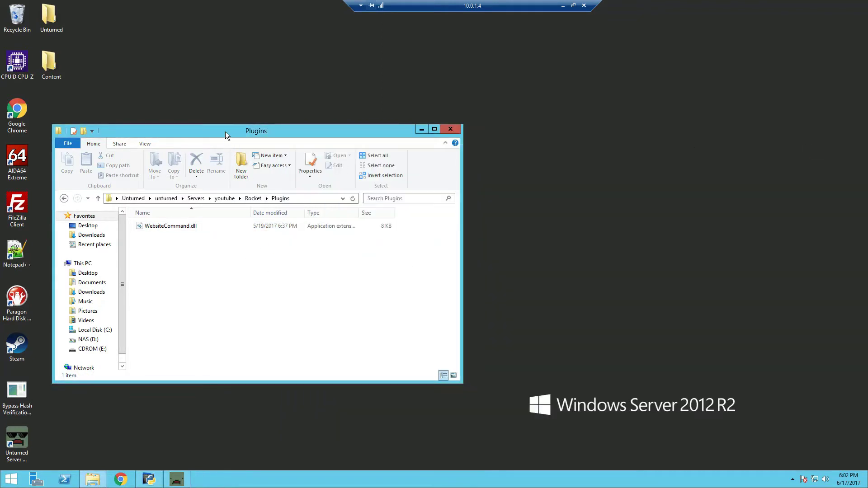
Step: Return to the unturned folder and start the server with the Unturned - Youtube shortcut
{"action": "left_click_drag", "start_coordinate": [227, 130], "coordinate": [384, 112]}
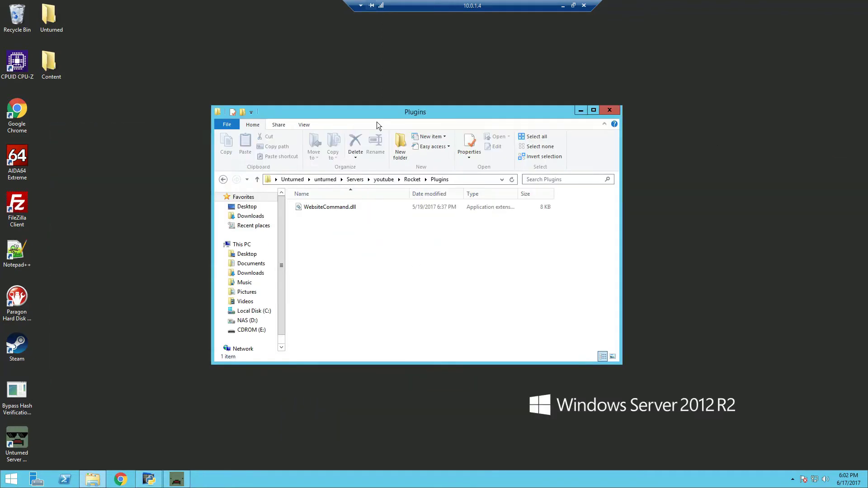
{"action": "left_click", "coordinate": [326, 179]}
{"action": "scroll", "coordinate": [381, 282], "scroll_direction": "down", "scroll_amount": 5}
{"action": "left_click", "coordinate": [330, 319]}
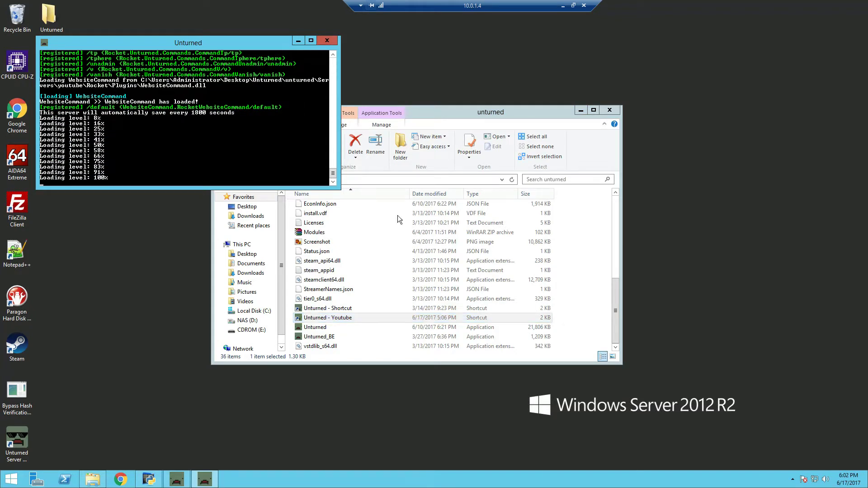
Step: Open the WebsiteCommand folder inside the youtube server's Rocket Plugins folder
{"action": "left_click", "coordinate": [428, 263]}
{"action": "scroll", "coordinate": [407, 272], "scroll_direction": "up", "scroll_amount": 5}
{"action": "double_click", "coordinate": [330, 289]}
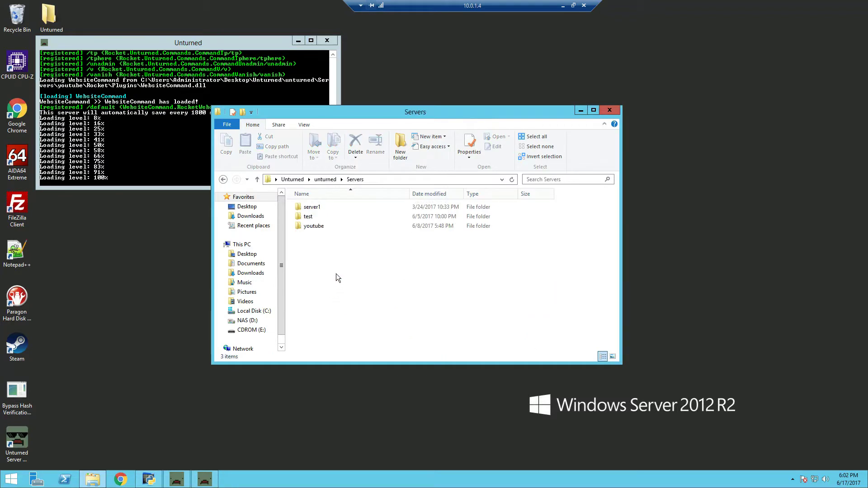
{"action": "double_click", "coordinate": [327, 227]}
{"action": "double_click", "coordinate": [326, 243]}
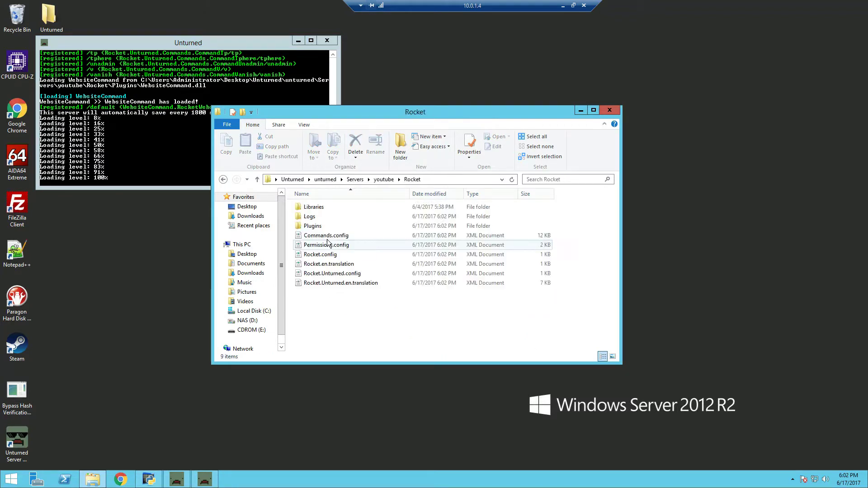
{"action": "double_click", "coordinate": [327, 226]}
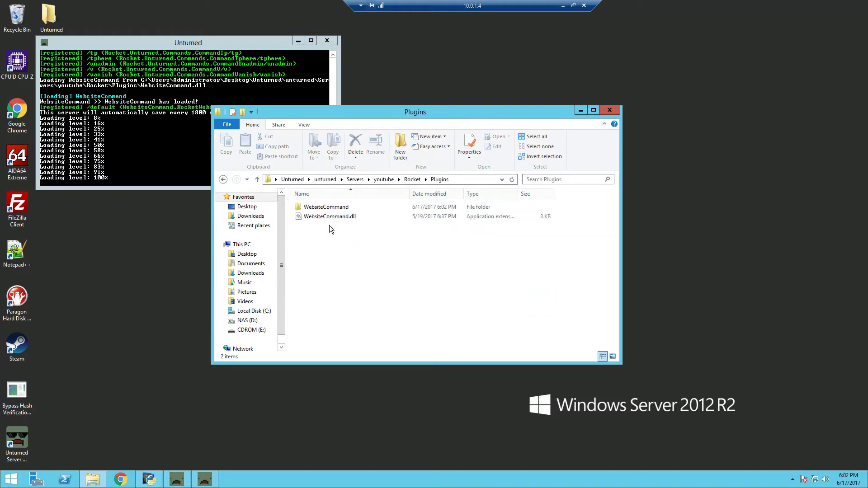
{"action": "double_click", "coordinate": [311, 210]}
Step: Open WebsiteCommand.configuration in Notepad++ and keep it as the only open document
{"action": "left_click", "coordinate": [310, 208]}
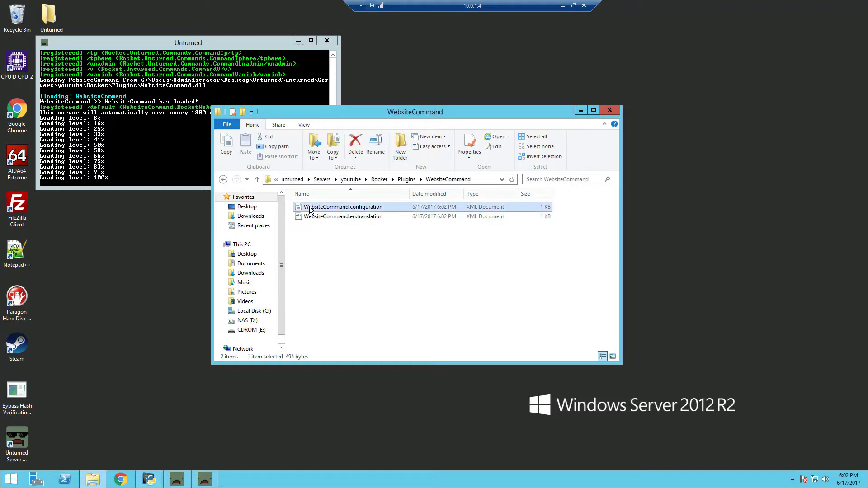
{"action": "right_click", "coordinate": [350, 211]}
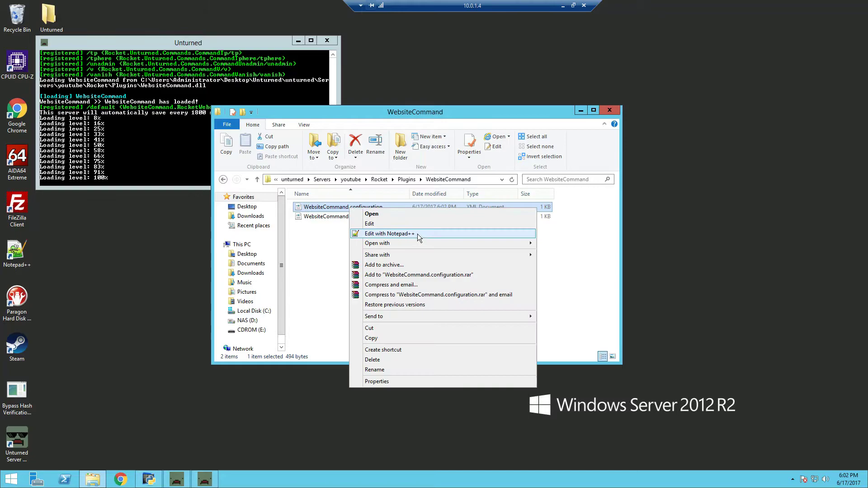
{"action": "left_click", "coordinate": [417, 234]}
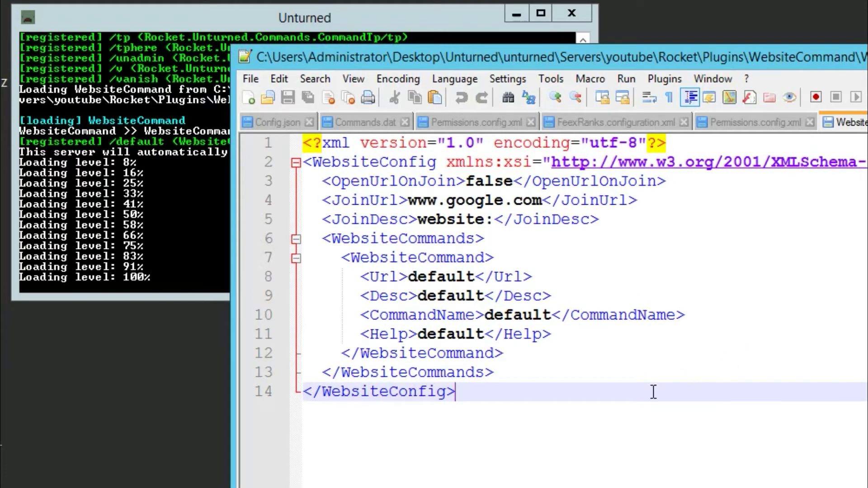
{"action": "key", "text": "ctrl+a"}
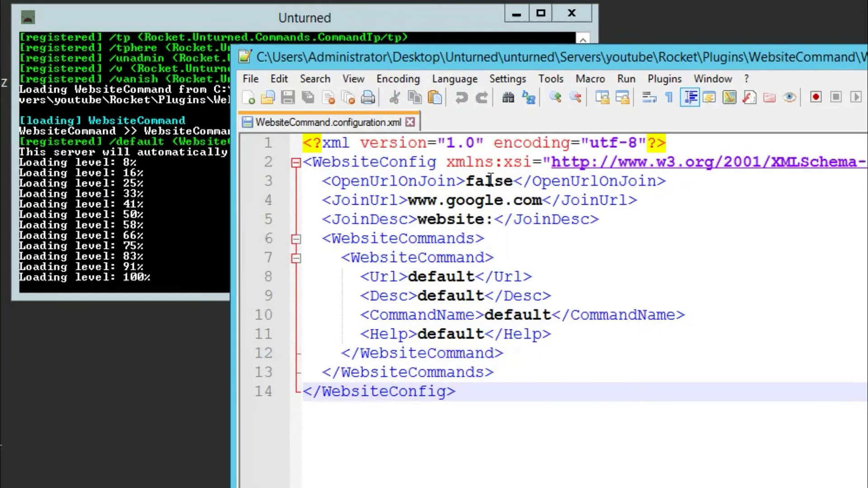
Step: Set the OpenUrlOnJoin value to true
{"action": "double_click", "coordinate": [489, 182]}
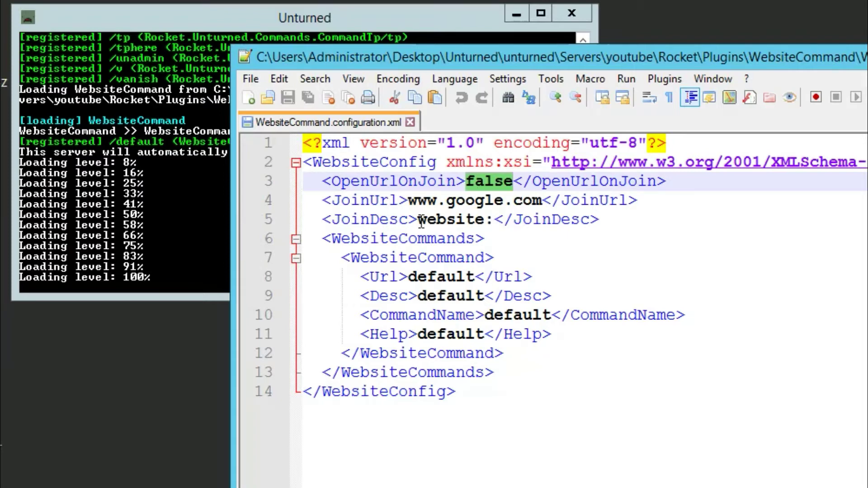
{"action": "left_click_drag", "start_coordinate": [408, 201], "coordinate": [540, 201]}
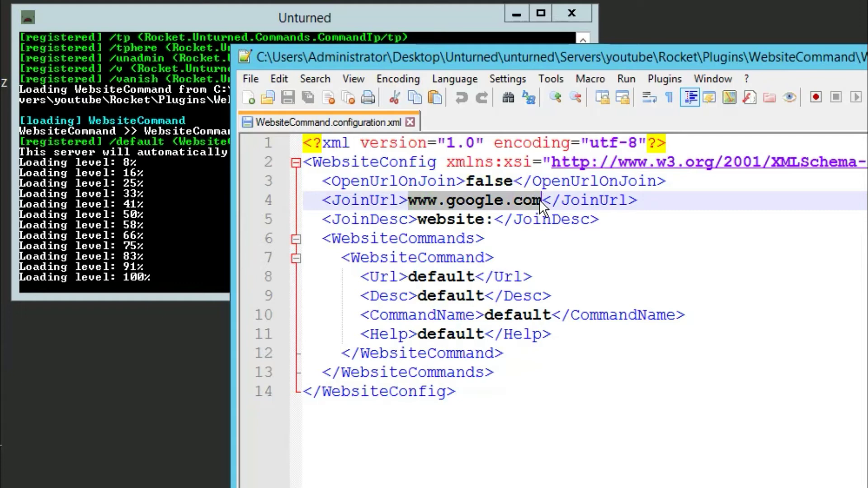
{"action": "double_click", "coordinate": [476, 186]}
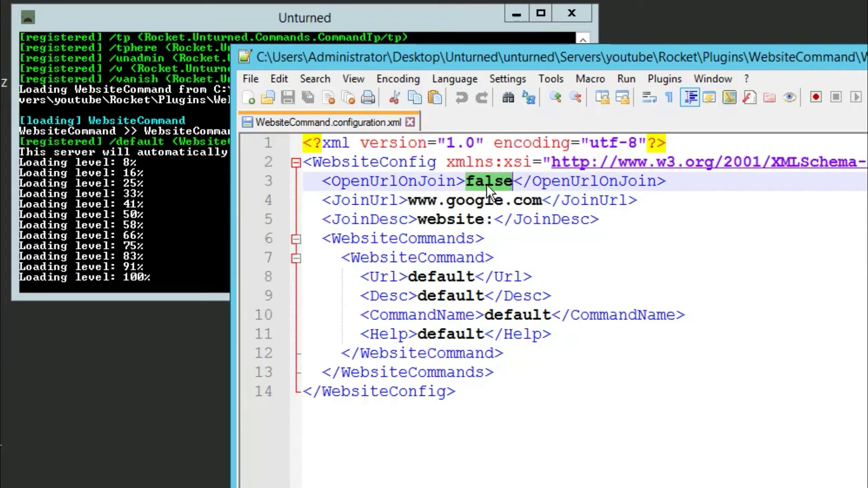
{"action": "type", "text": "true"}
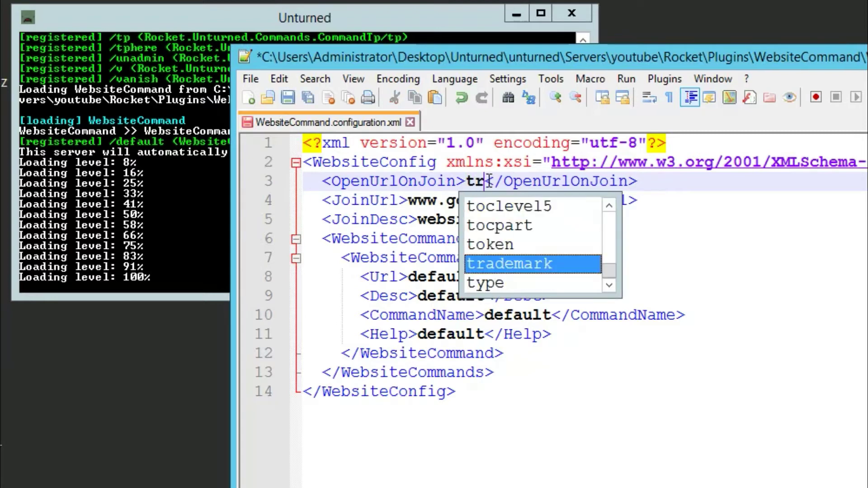
Step: Examine the JoinUrl and JoinDesc values in the configuration file
{"action": "left_click", "coordinate": [410, 200]}
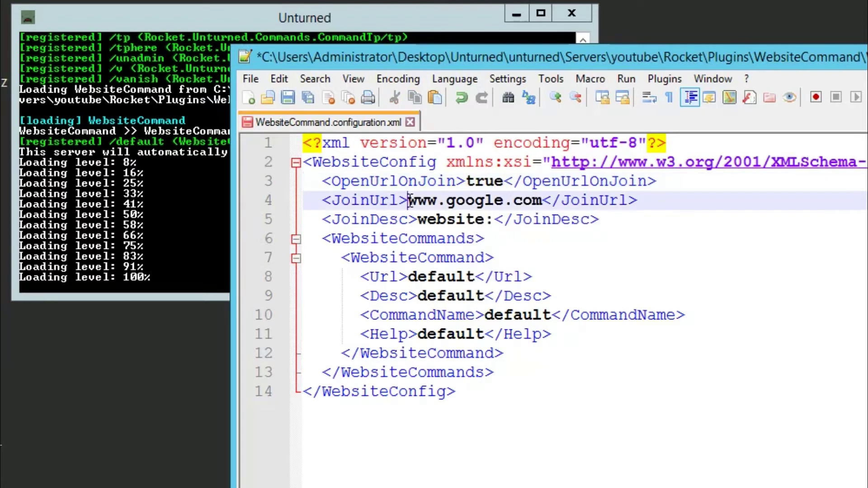
{"action": "left_click_drag", "start_coordinate": [409, 200], "coordinate": [542, 201]}
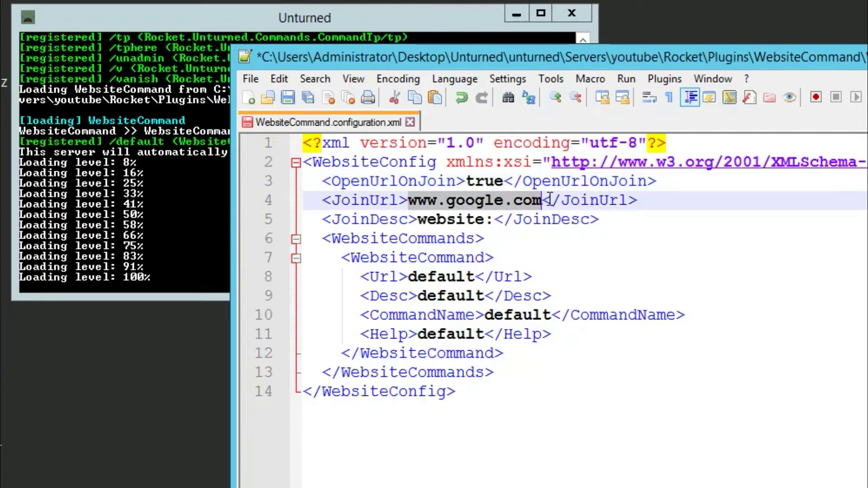
{"action": "double_click", "coordinate": [485, 218]}
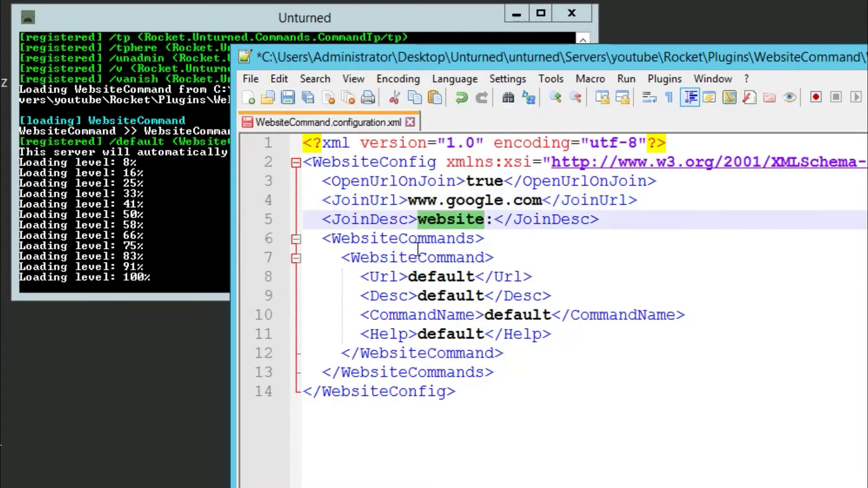
{"action": "left_click", "coordinate": [422, 221]}
{"action": "left_click_drag", "start_coordinate": [422, 221], "coordinate": [499, 224]}
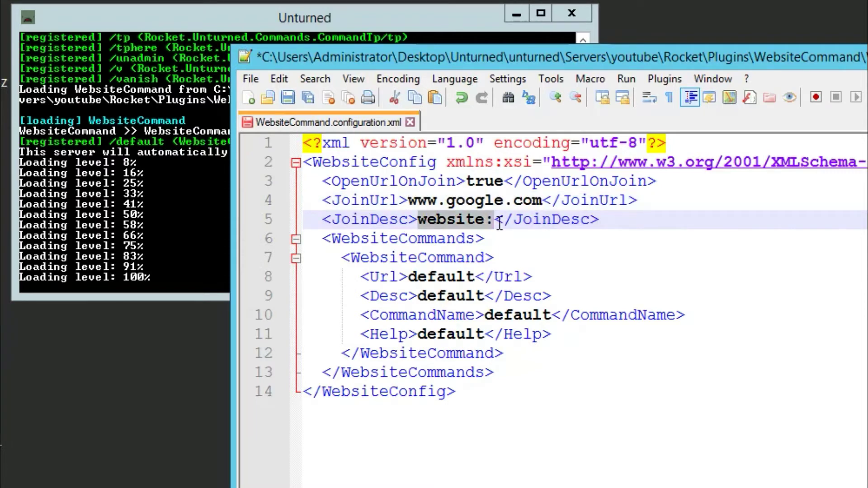
{"action": "left_click", "coordinate": [486, 315]}
{"action": "left_click", "coordinate": [420, 221]}
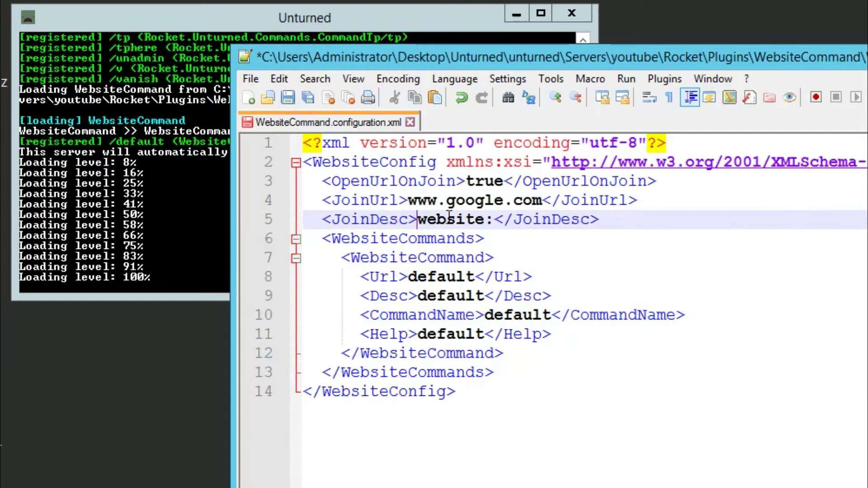
{"action": "double_click", "coordinate": [449, 219]}
Step: Copy the complete WebsiteCommand block, from its opening tag to its closing tag, within the WebsiteCommands section
{"action": "left_click", "coordinate": [360, 276]}
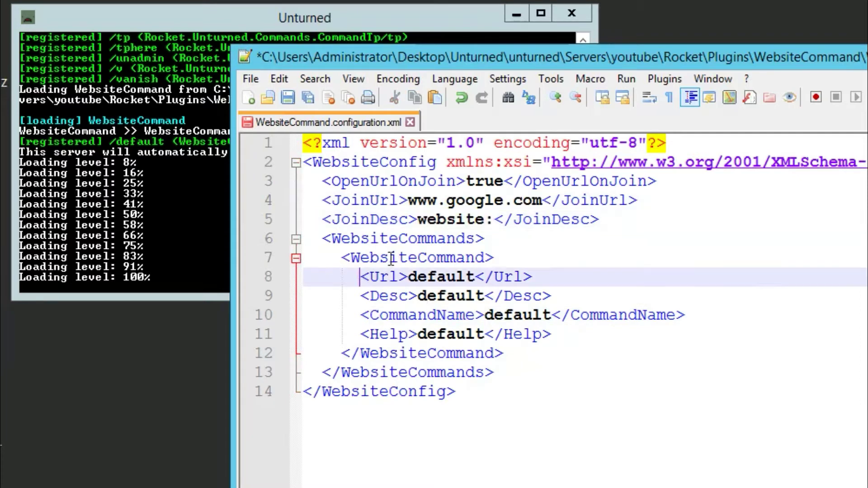
{"action": "left_click", "coordinate": [380, 239]}
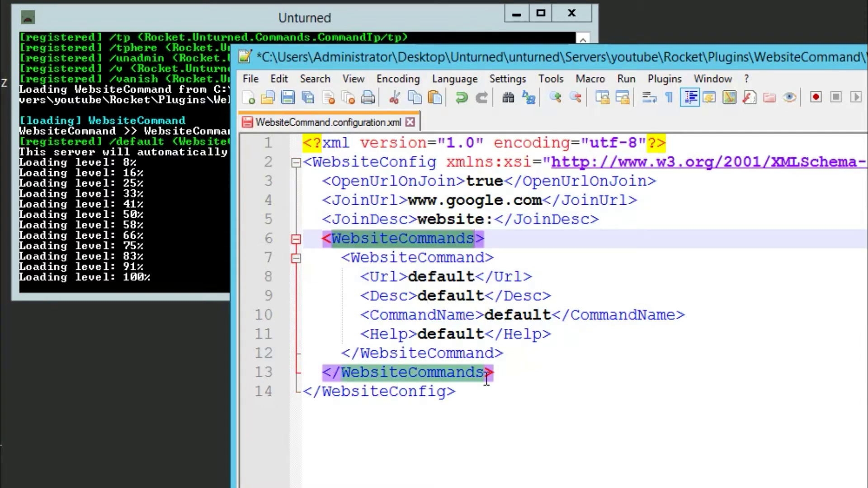
{"action": "left_click", "coordinate": [506, 402]}
{"action": "double_click", "coordinate": [386, 241]}
{"action": "left_click_drag", "start_coordinate": [323, 238], "coordinate": [516, 379]}
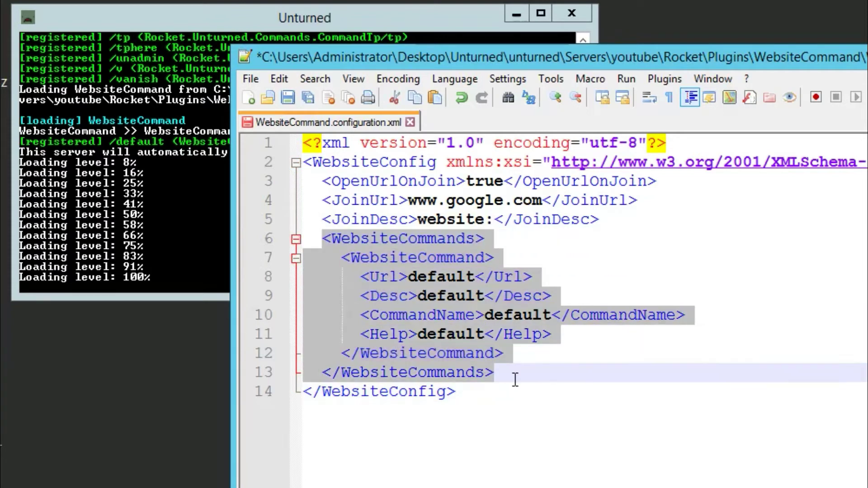
{"action": "double_click", "coordinate": [360, 262]}
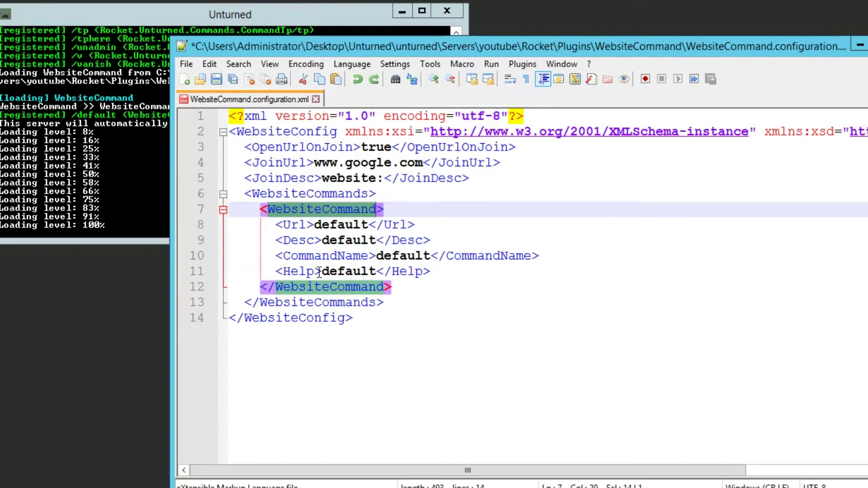
{"action": "left_click_drag", "start_coordinate": [260, 209], "coordinate": [426, 290]}
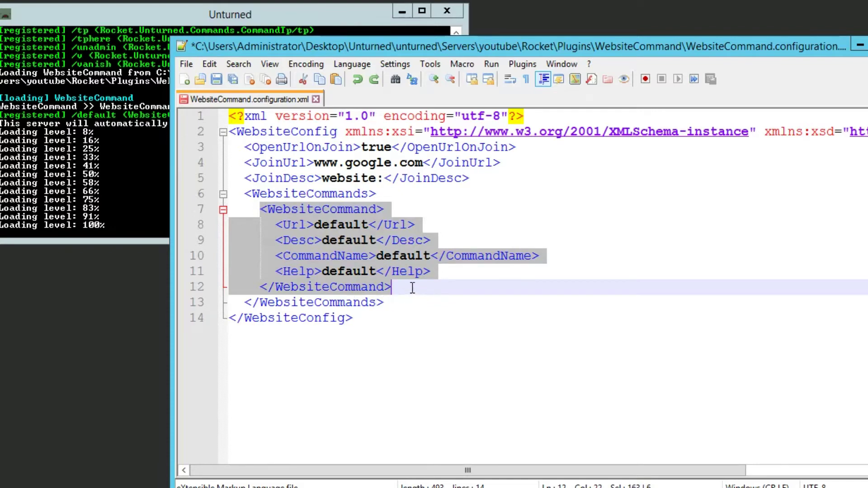
{"action": "left_click_drag", "start_coordinate": [413, 288], "coordinate": [260, 212]}
{"action": "key", "text": "ctrl+c"}
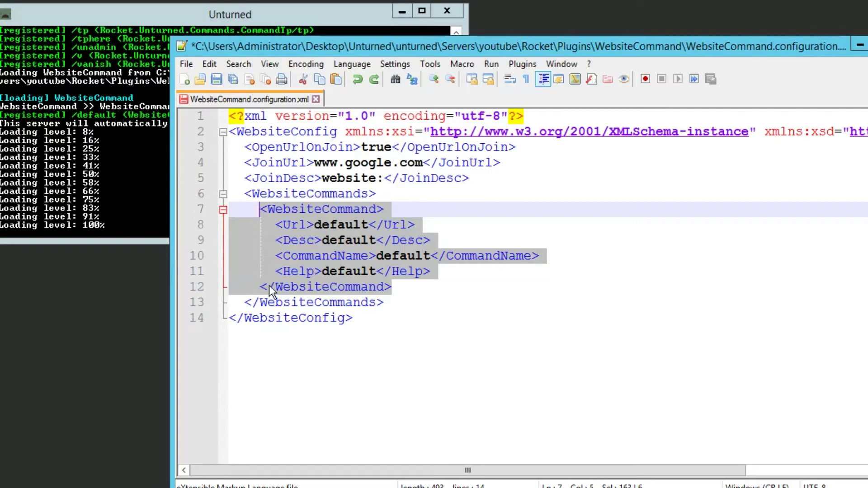
Step: Paste the copied WebsiteCommand block on a new line directly after the existing block's closing tag
{"action": "left_click", "coordinate": [432, 288]}
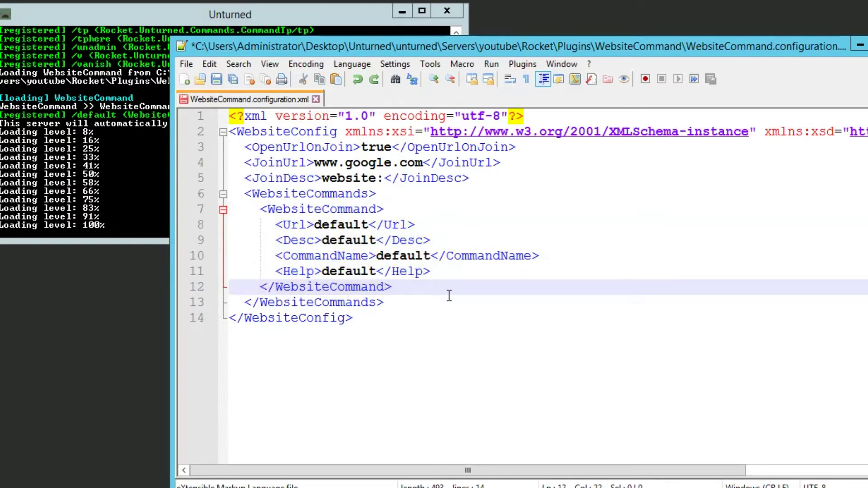
{"action": "key", "text": "Return"}
{"action": "key", "text": "ctrl+v"}
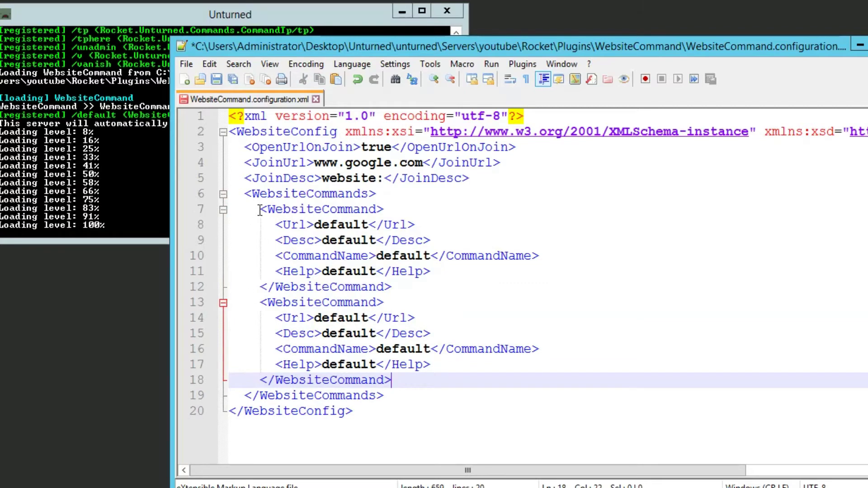
Step: Examine how both WebsiteCommand blocks are nested between the opening and closing WebsiteCommands tags
{"action": "left_click_drag", "start_coordinate": [260, 209], "coordinate": [387, 295]}
{"action": "left_click", "coordinate": [304, 307]}
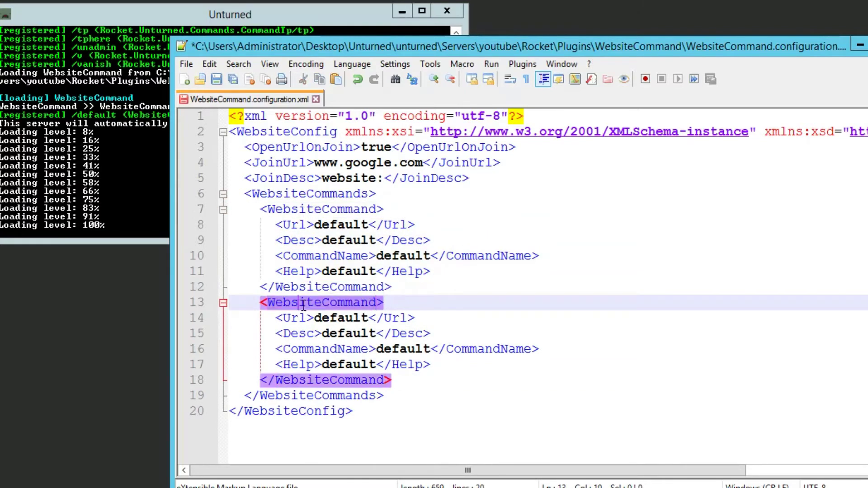
{"action": "left_click_drag", "start_coordinate": [402, 400], "coordinate": [283, 302]}
{"action": "left_click_drag", "start_coordinate": [266, 267], "coordinate": [244, 194]}
{"action": "double_click", "coordinate": [292, 197]}
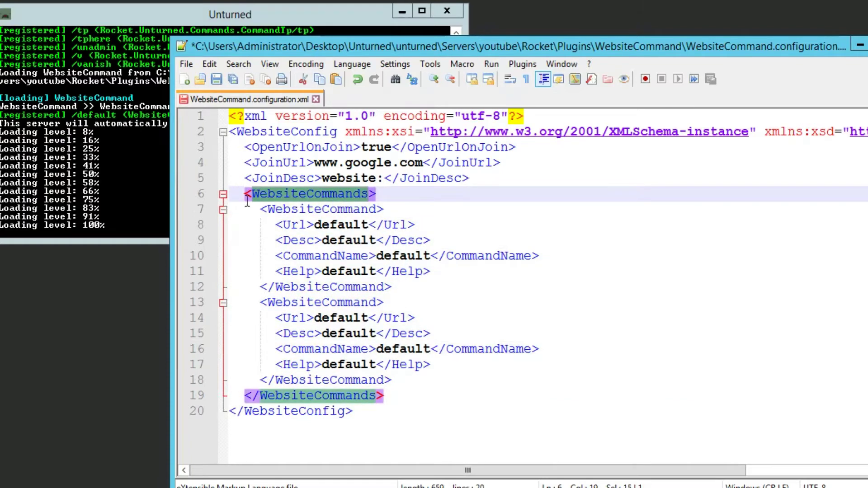
{"action": "left_click", "coordinate": [241, 388]}
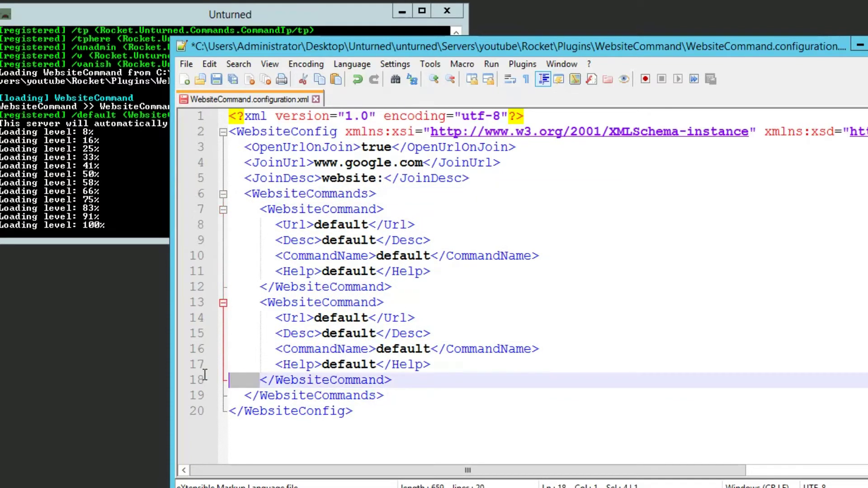
{"action": "left_click_drag", "start_coordinate": [241, 388], "coordinate": [229, 390]}
{"action": "left_click_drag", "start_coordinate": [230, 194], "coordinate": [244, 194]}
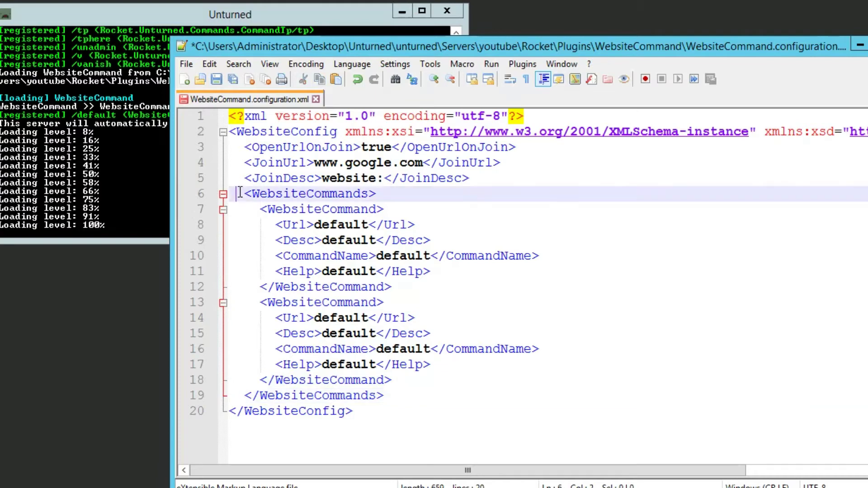
{"action": "left_click", "coordinate": [437, 375]}
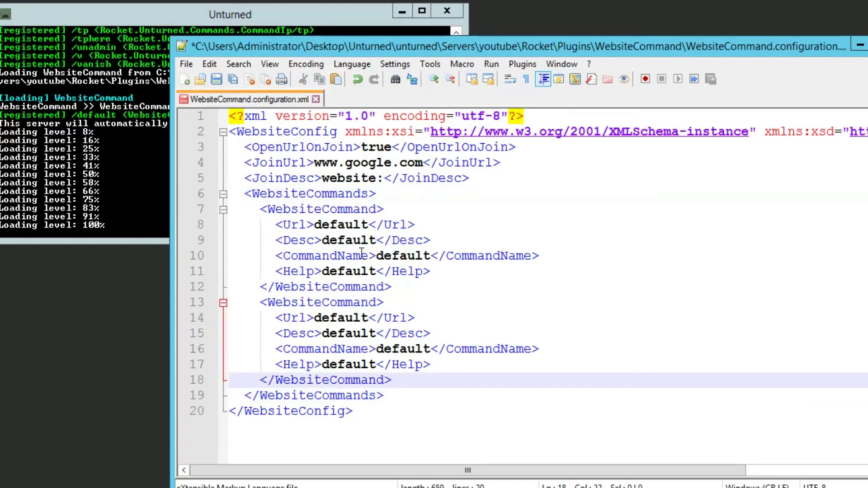
{"action": "double_click", "coordinate": [339, 226]}
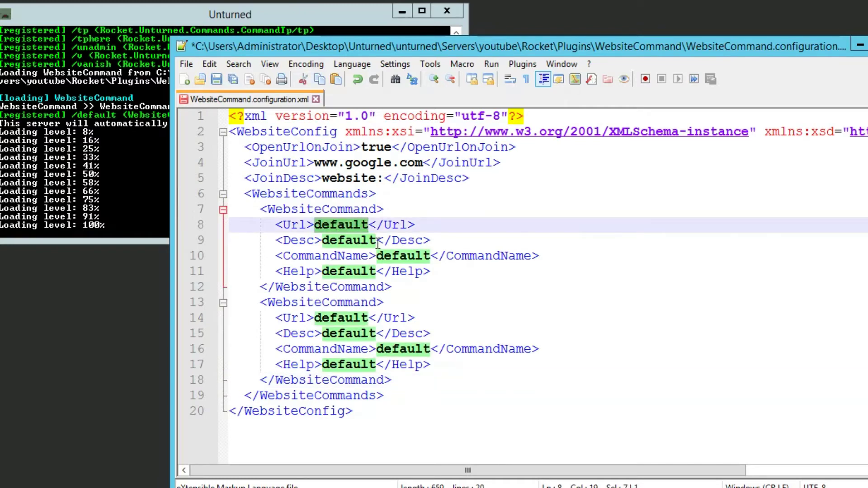
{"action": "type", "text": "www.yout"}
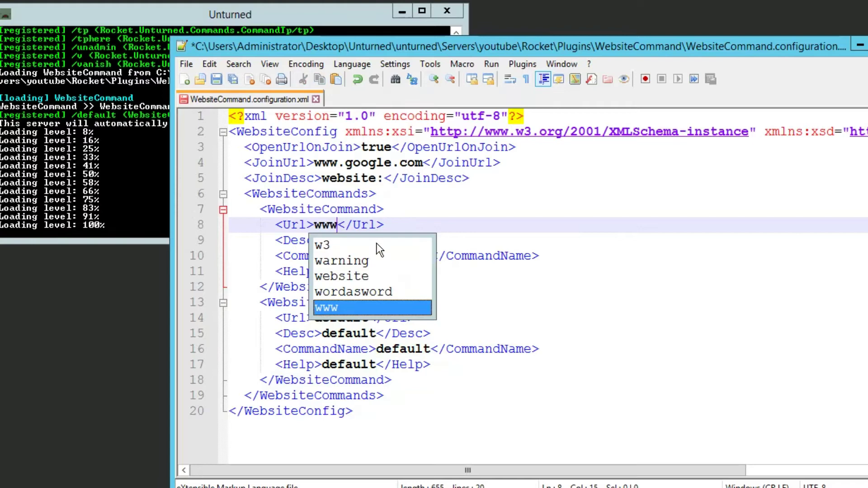
{"action": "type", "text": "ube.com"}
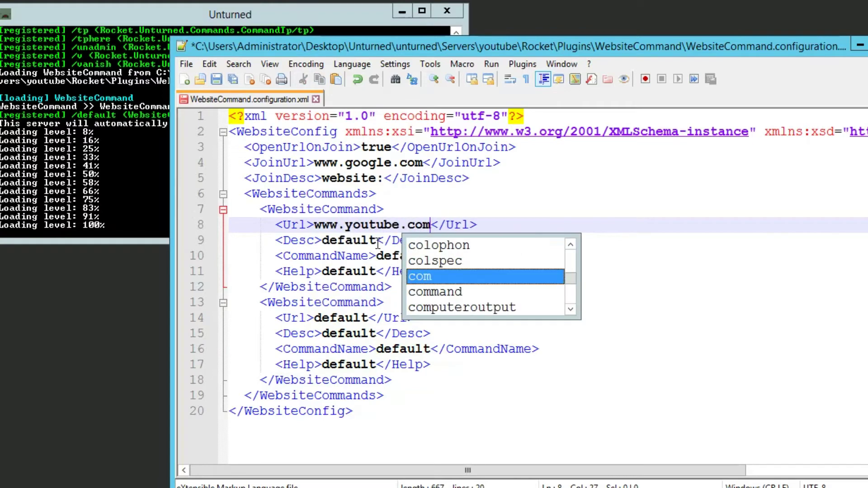
{"action": "double_click", "coordinate": [364, 241]}
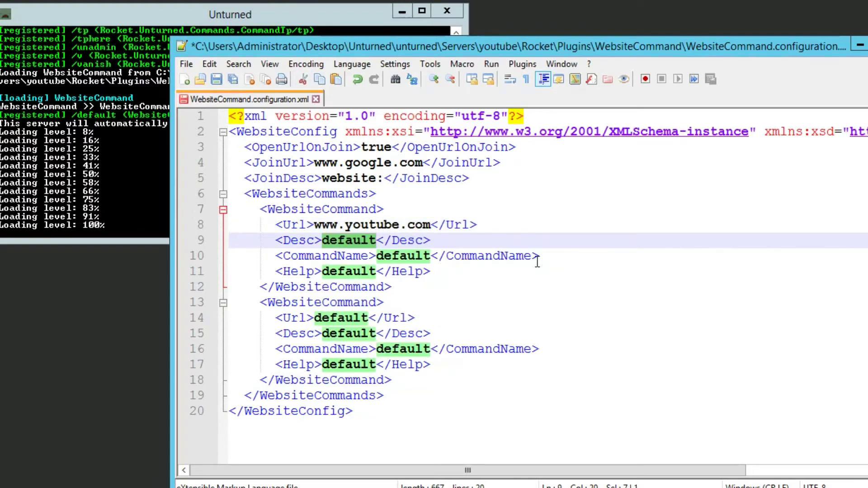
{"action": "type", "text": "Youtube "}
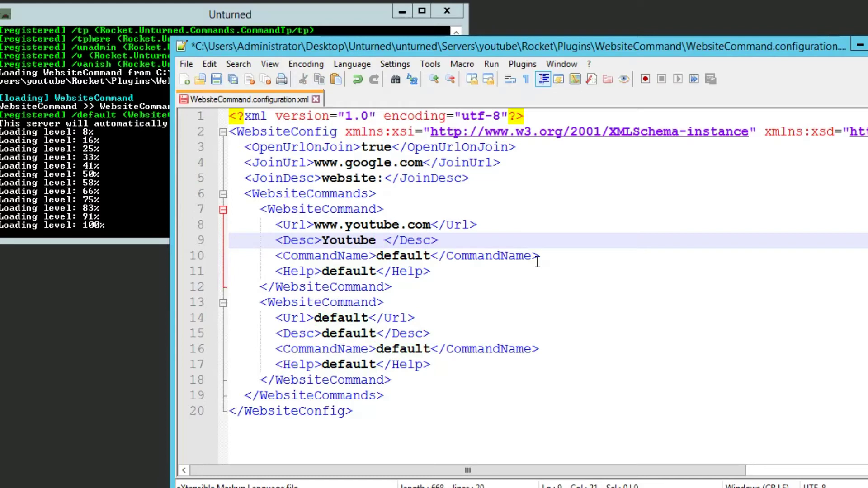
{"action": "type", "text": "Website"}
{"action": "key", "text": "End"}
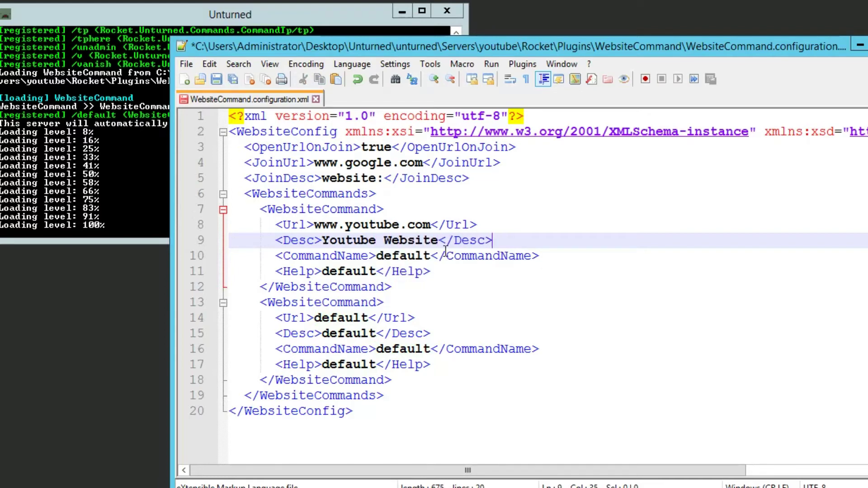
Step: Set both CommandName and Help to youtube in the first WebsiteCommand block
{"action": "double_click", "coordinate": [412, 255]}
{"action": "left_click_drag", "start_coordinate": [385, 43], "coordinate": [543, 98]}
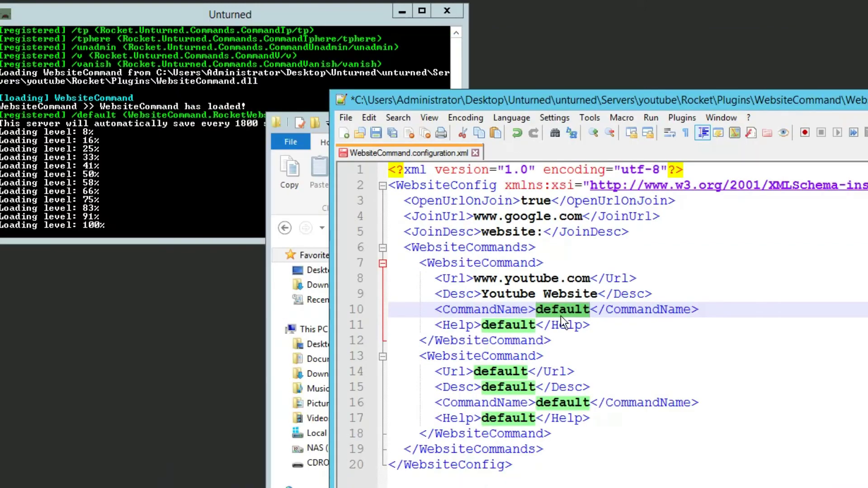
{"action": "type", "text": "youtube"}
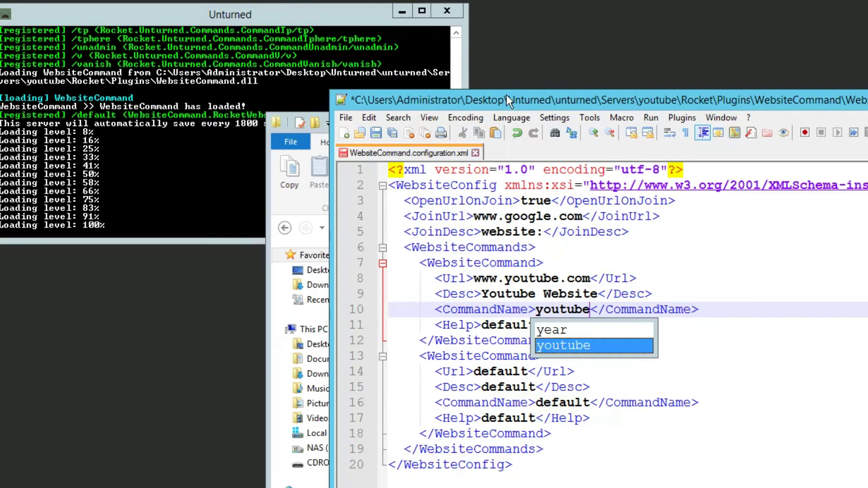
{"action": "left_click_drag", "start_coordinate": [507, 95], "coordinate": [458, 93]}
{"action": "double_click", "coordinate": [454, 324]}
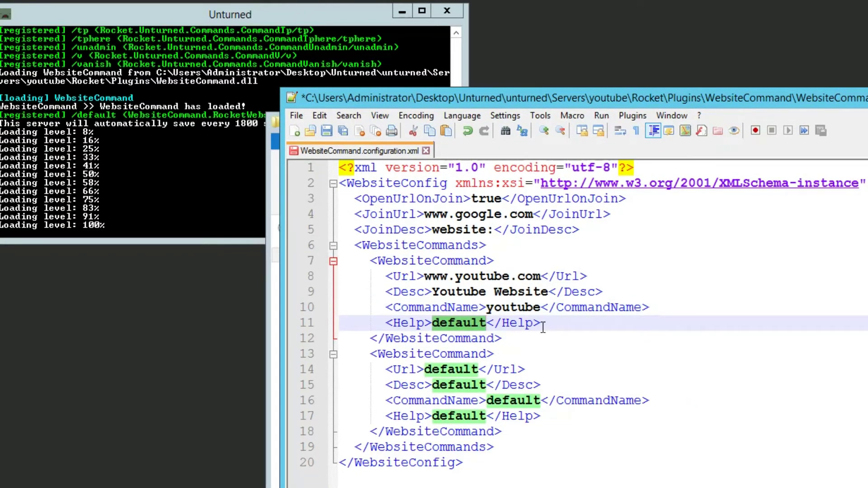
{"action": "type", "text": "youtube"}
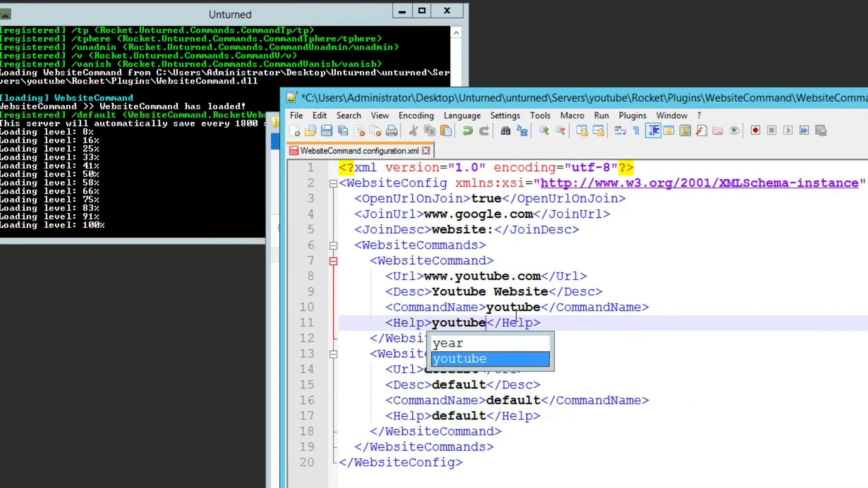
Step: Review the Help, Url and Desc values of the first WebsiteCommand block
{"action": "double_click", "coordinate": [461, 324]}
{"action": "left_click_drag", "start_coordinate": [424, 277], "coordinate": [543, 277]}
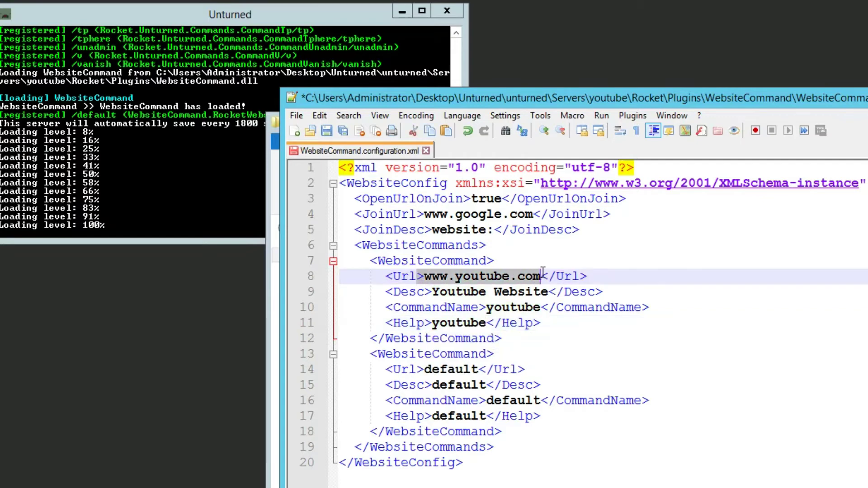
{"action": "left_click_drag", "start_coordinate": [433, 293], "coordinate": [545, 295]}
{"action": "left_click", "coordinate": [106, 159]}
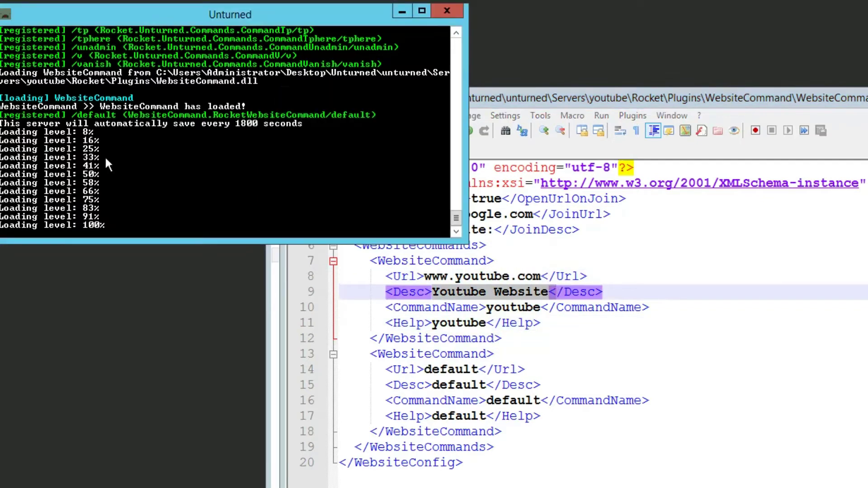
{"action": "left_click", "coordinate": [556, 339]}
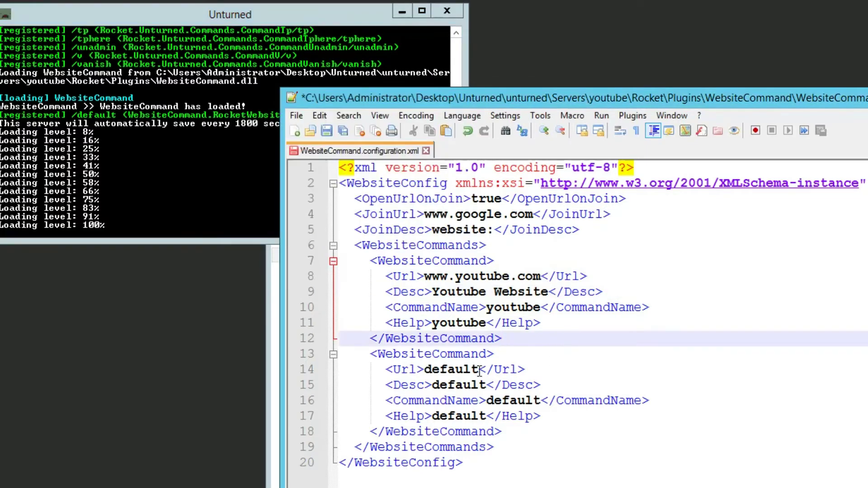
{"action": "left_click", "coordinate": [497, 398]}
{"action": "double_click", "coordinate": [452, 370]}
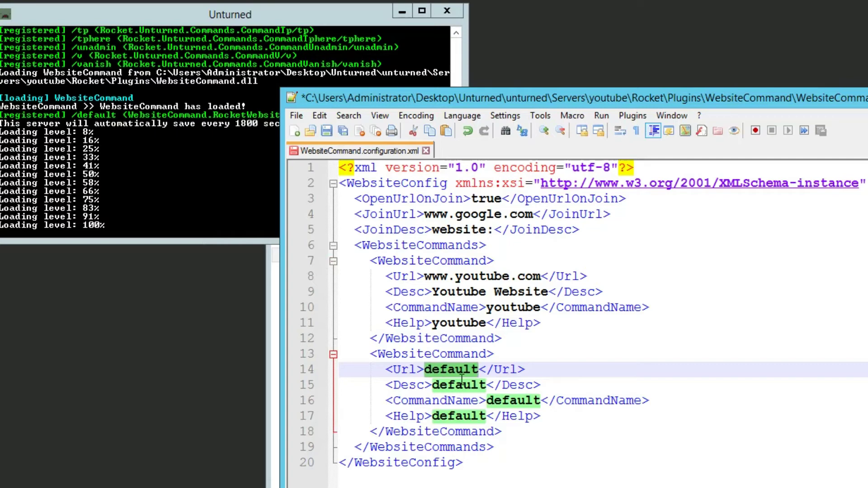
{"action": "type", "text": "www.t"}
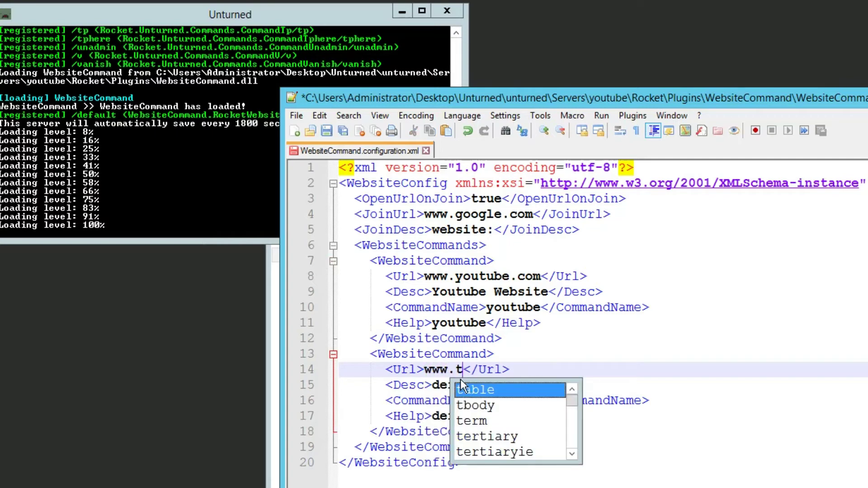
{"action": "key", "text": "Escape"}
{"action": "type", "text": "witter.com"}
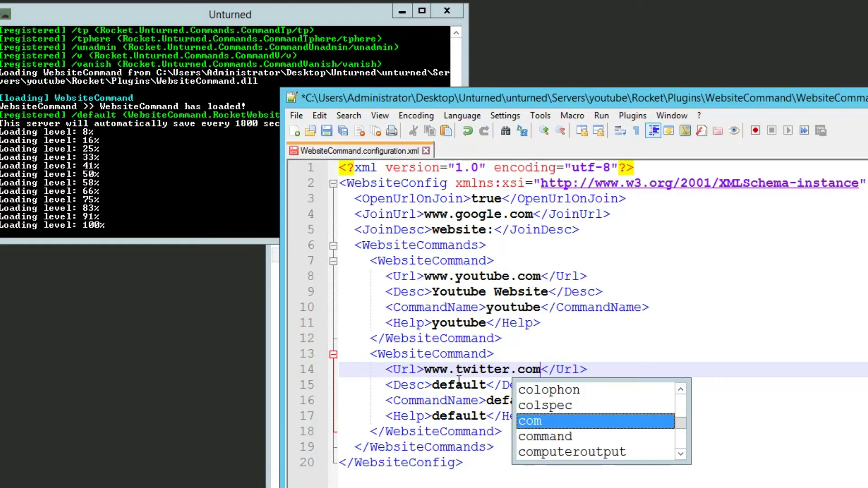
{"action": "double_click", "coordinate": [460, 383]}
{"action": "type", "text": "Twi"}
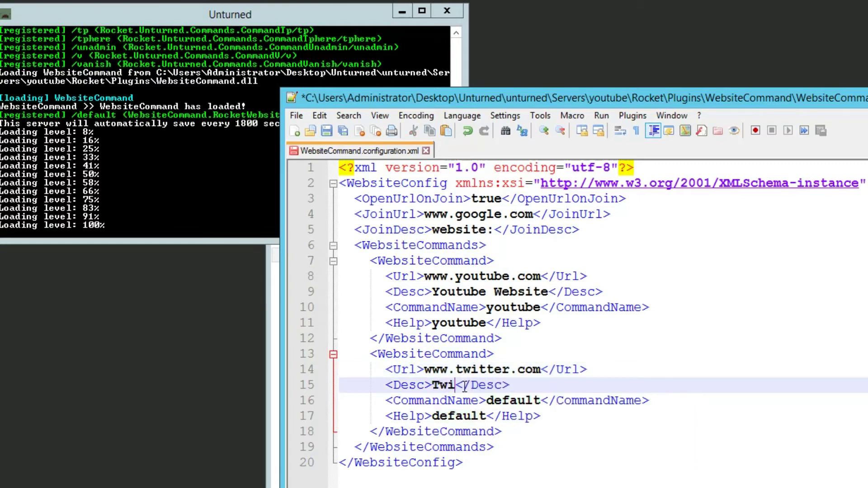
{"action": "type", "text": "tter Websit"}
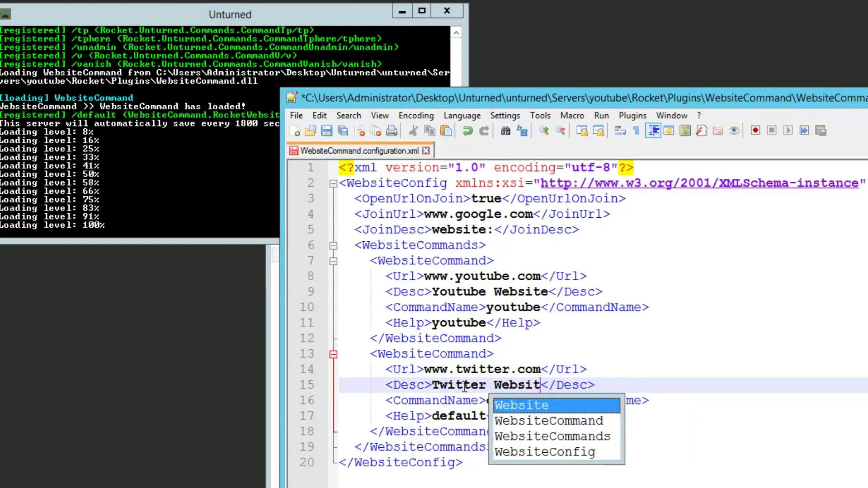
{"action": "type", "text": "e"}
{"action": "left_click", "coordinate": [487, 371]}
Step: Set both CommandName and Help to twitter in the second WebsiteCommand block
{"action": "double_click", "coordinate": [506, 398]}
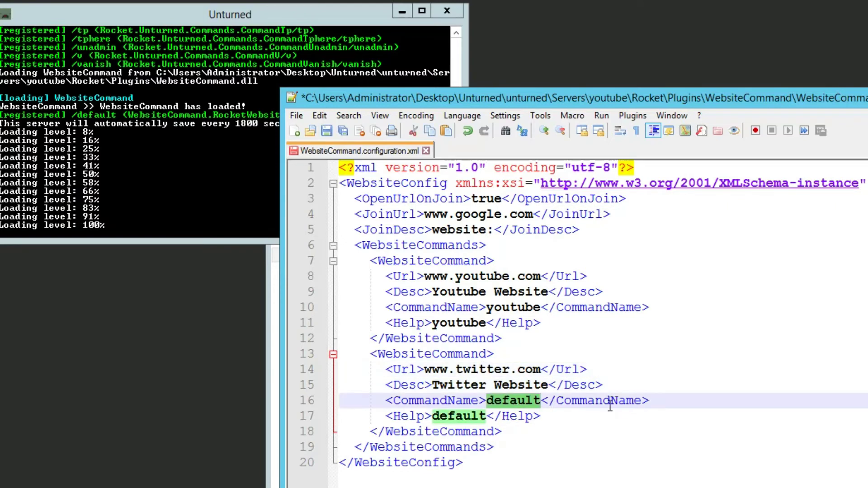
{"action": "type", "text": "twitter"}
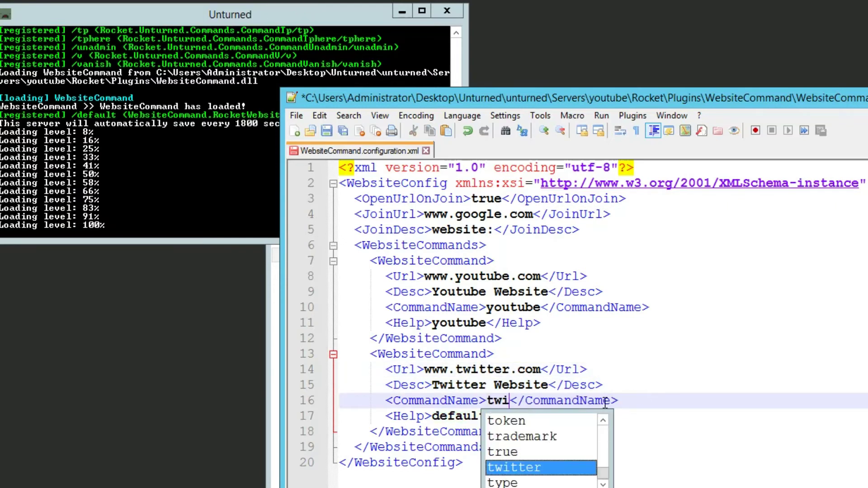
{"action": "left_click", "coordinate": [535, 370]}
{"action": "double_click", "coordinate": [470, 416]}
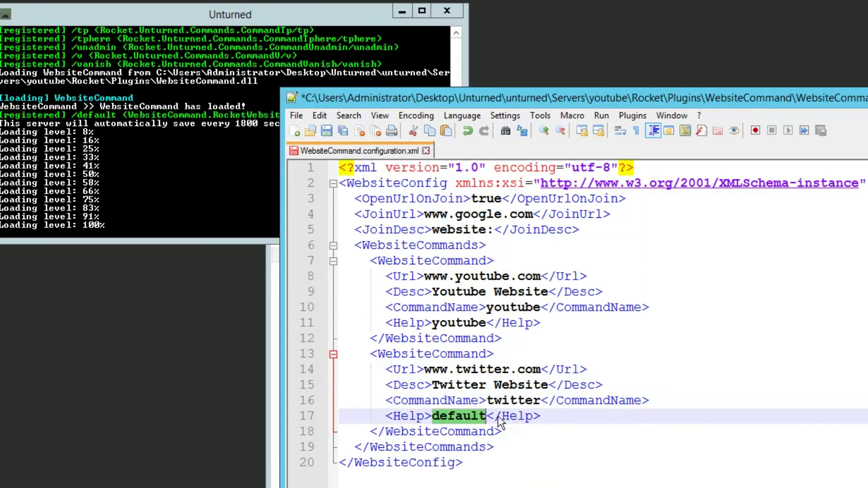
{"action": "type", "text": "twitter"}
Step: Save the edited WebsiteCommand configuration file
{"action": "left_click", "coordinate": [643, 370]}
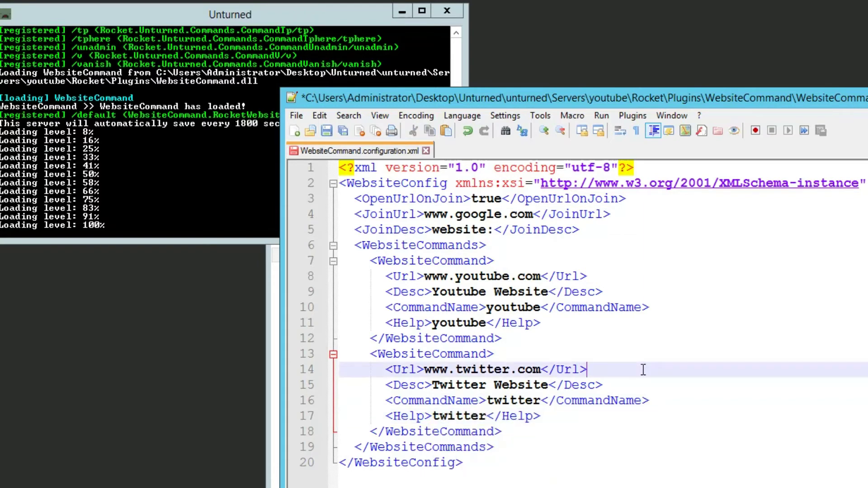
{"action": "key", "text": "ctrl+s"}
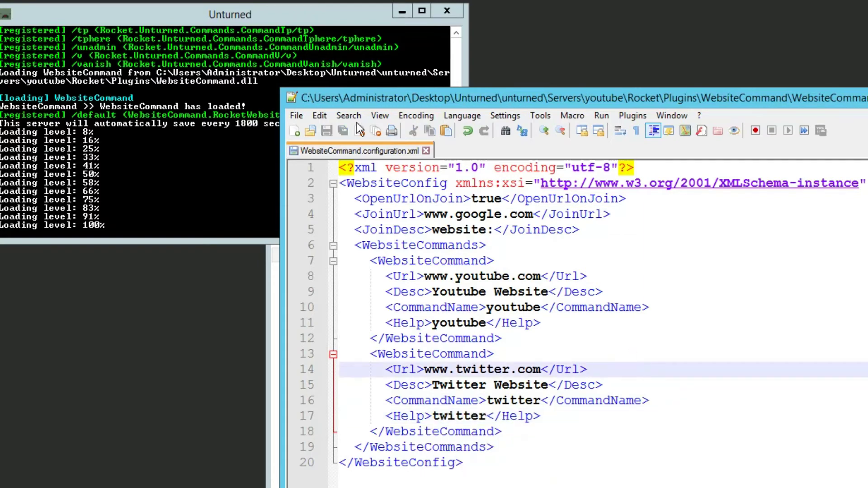
{"action": "left_click", "coordinate": [543, 435]}
Step: Switch to the Unturned server console and run "rocket reload websitecommand" to reload the plugin
{"action": "left_click", "coordinate": [96, 183]}
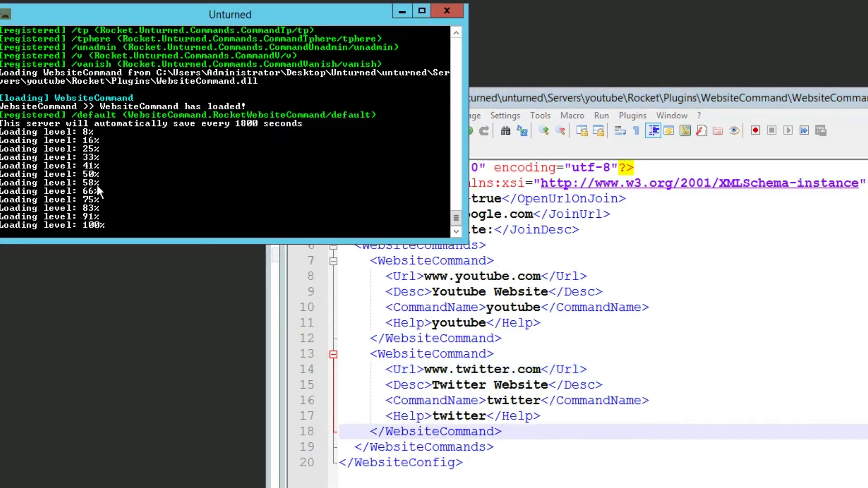
{"action": "type", "text": "rocket"}
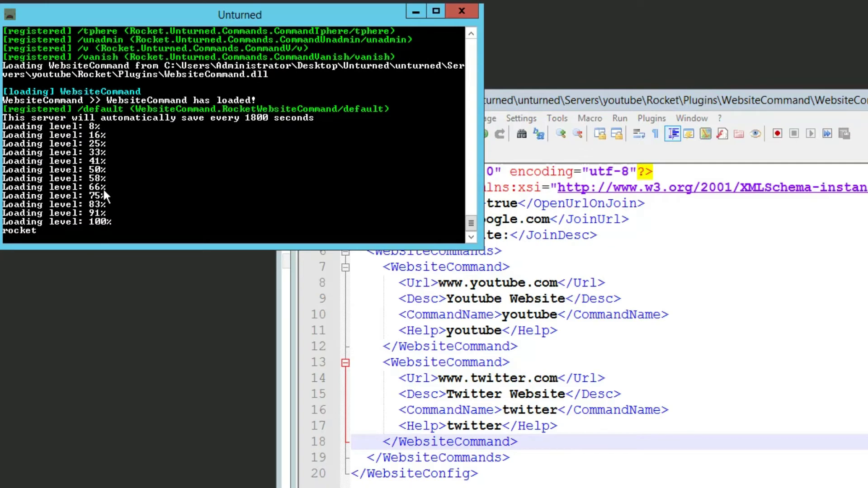
{"action": "type", "text": " reload websitecomm"}
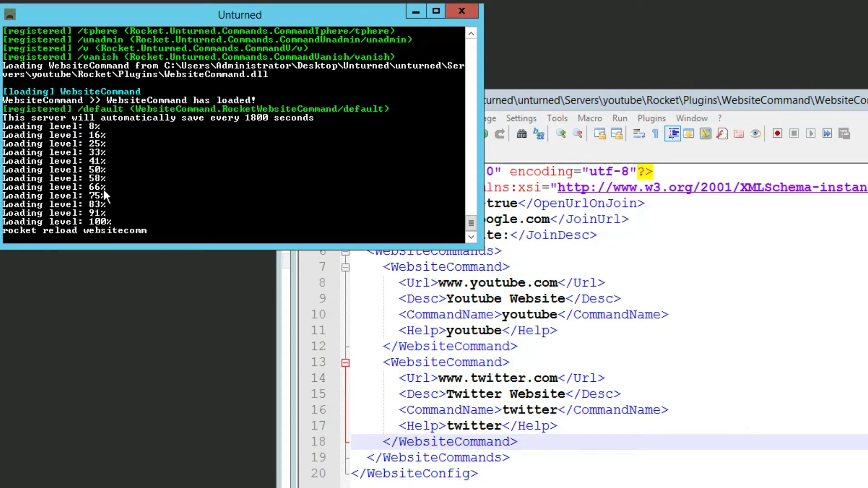
{"action": "type", "text": "and"}
{"action": "key", "text": "Return"}
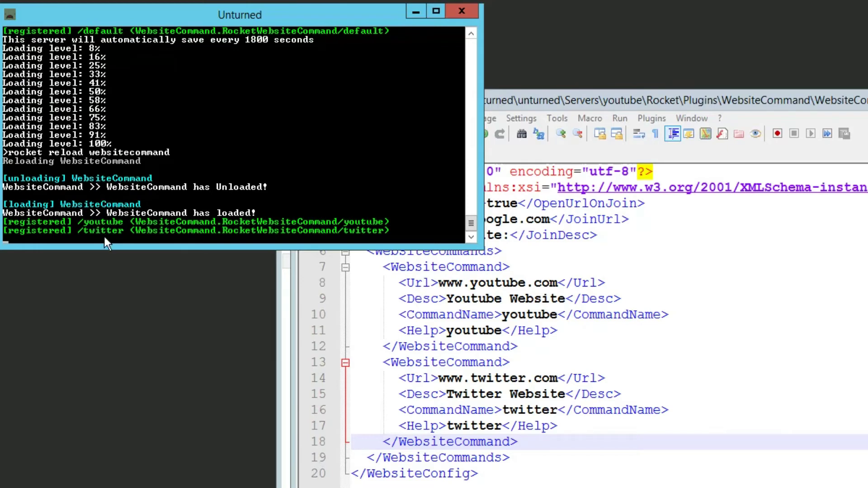
Step: Return to the WebsiteCommand configuration file in Notepad++ and decline reloading it from disk
{"action": "left_click", "coordinate": [559, 378]}
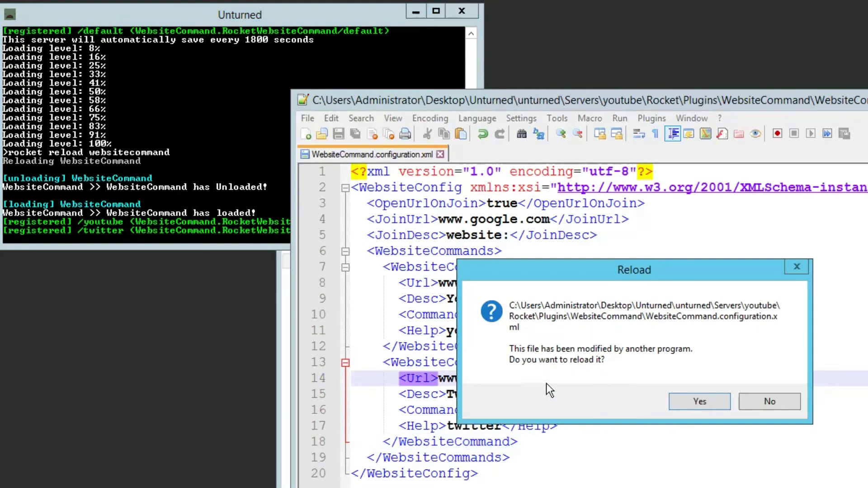
{"action": "left_click", "coordinate": [754, 402]}
{"action": "left_click", "coordinate": [496, 445]}
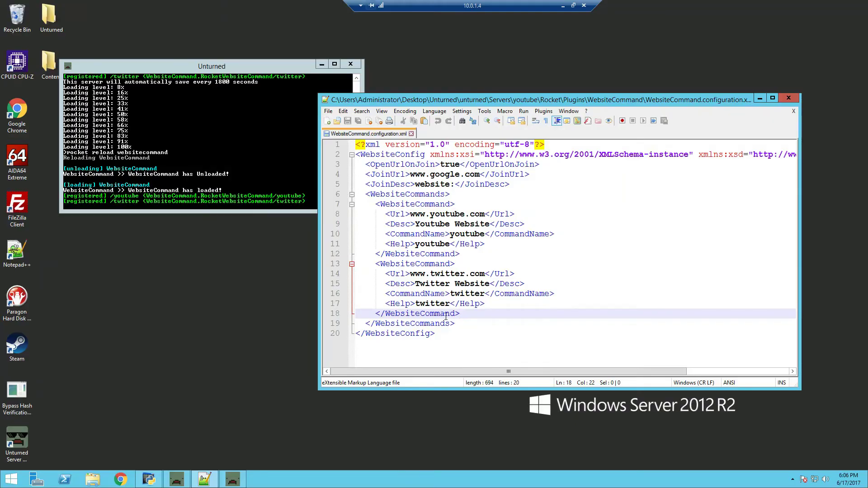
Step: Browse from the desktop's Unturned folder to unturned\Servers\youtube\Rocket
{"action": "double_click", "coordinate": [48, 16]}
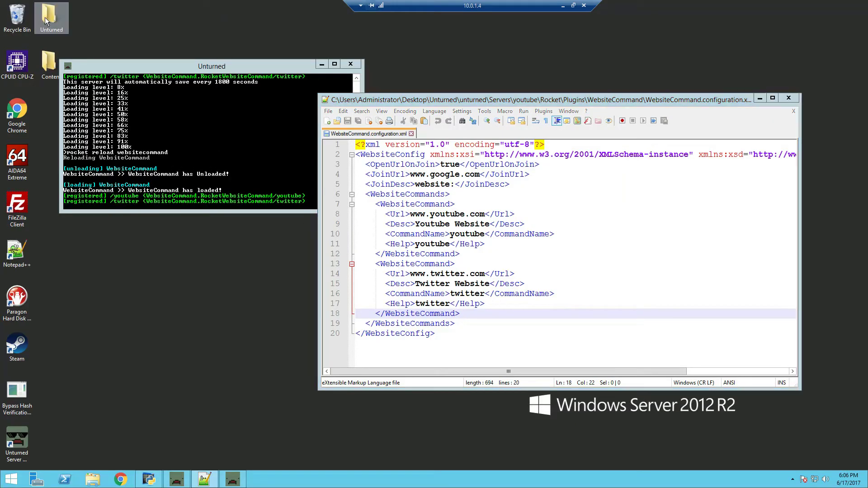
{"action": "double_click", "coordinate": [314, 236]}
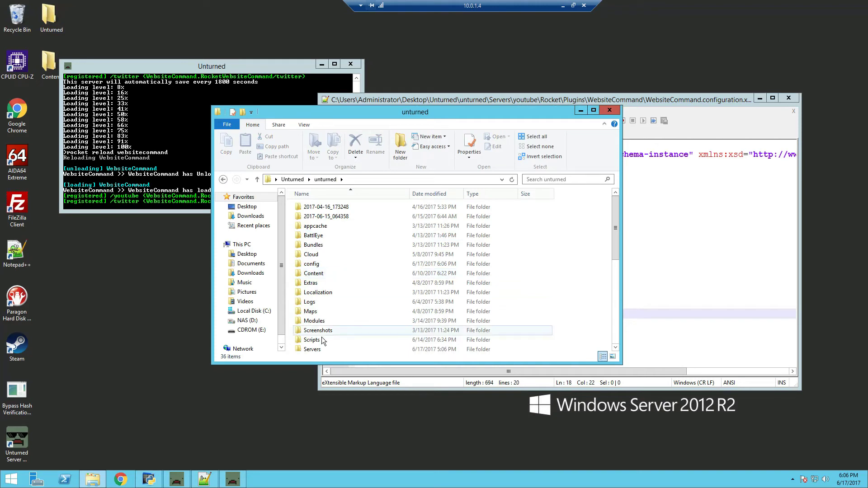
{"action": "double_click", "coordinate": [312, 349]}
{"action": "double_click", "coordinate": [314, 226]}
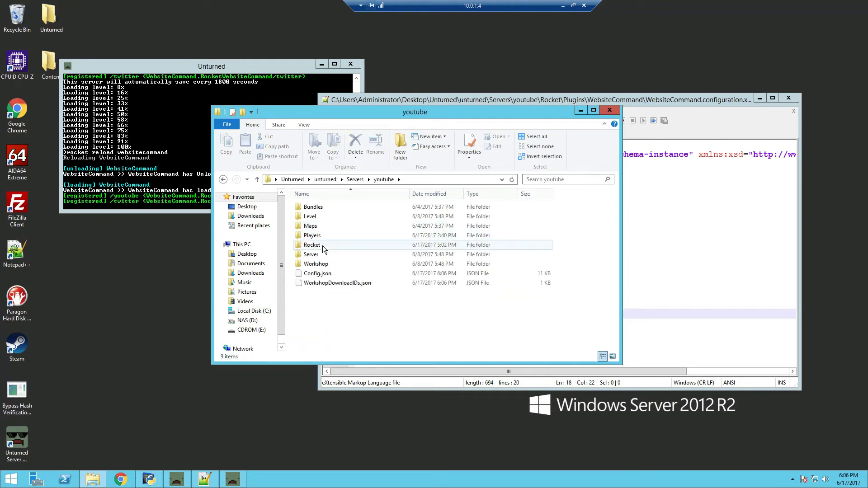
{"action": "double_click", "coordinate": [322, 245]}
Step: Open Permissions.config in Notepad++ for editing and minimize the Rocket folder window
{"action": "left_click", "coordinate": [327, 247]}
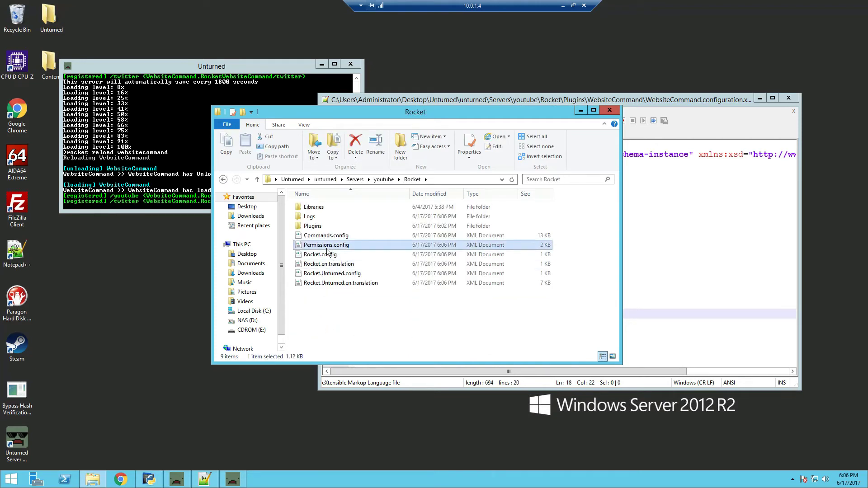
{"action": "right_click", "coordinate": [327, 248]}
{"action": "left_click", "coordinate": [357, 274]}
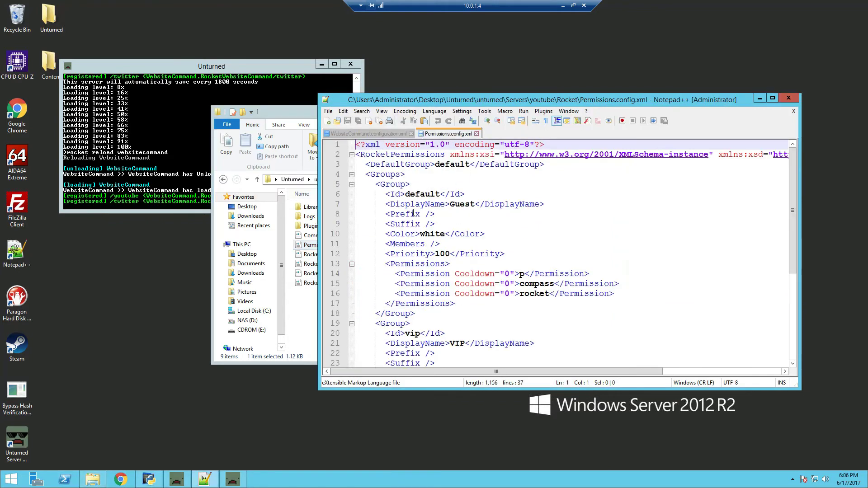
{"action": "left_click_drag", "start_coordinate": [486, 100], "coordinate": [466, 104]}
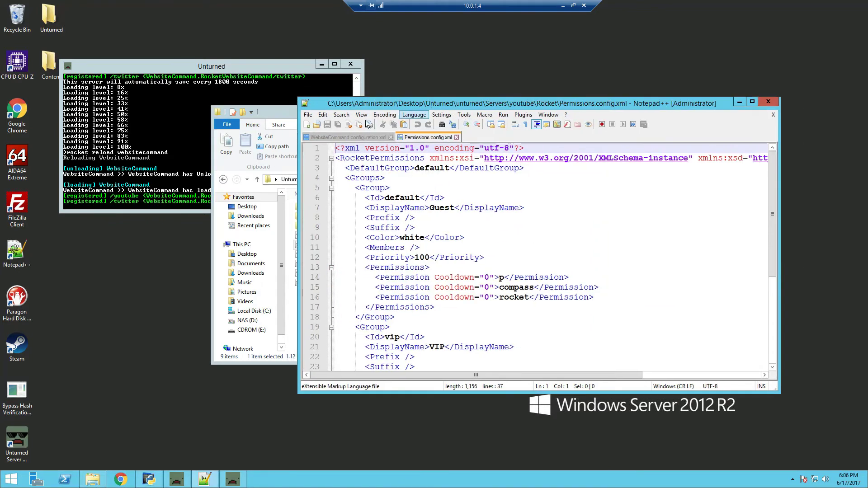
{"action": "left_click", "coordinate": [288, 116]}
{"action": "left_click", "coordinate": [582, 111]}
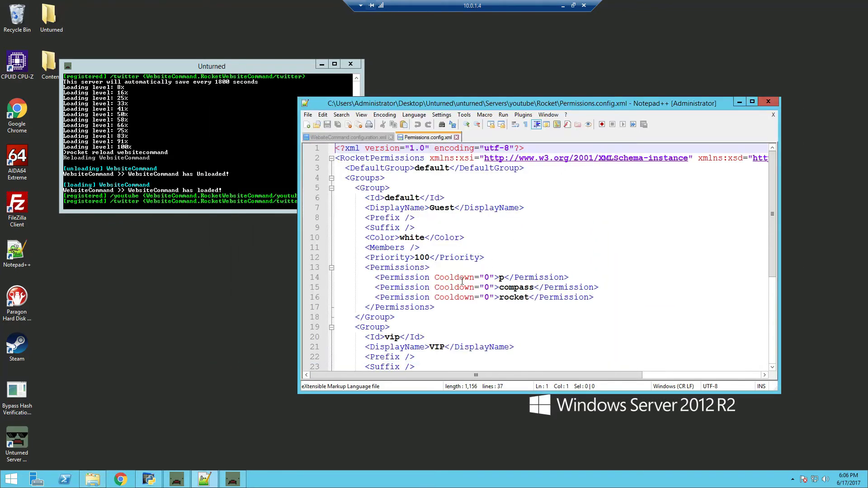
Step: In the default group's permissions, add two copies of the rocket permission line directly below the original
{"action": "left_click", "coordinate": [460, 278]}
{"action": "scroll", "coordinate": [464, 284], "scroll_direction": "down", "scroll_amount": 5}
{"action": "scroll", "coordinate": [466, 292], "scroll_direction": "up", "scroll_amount": 5}
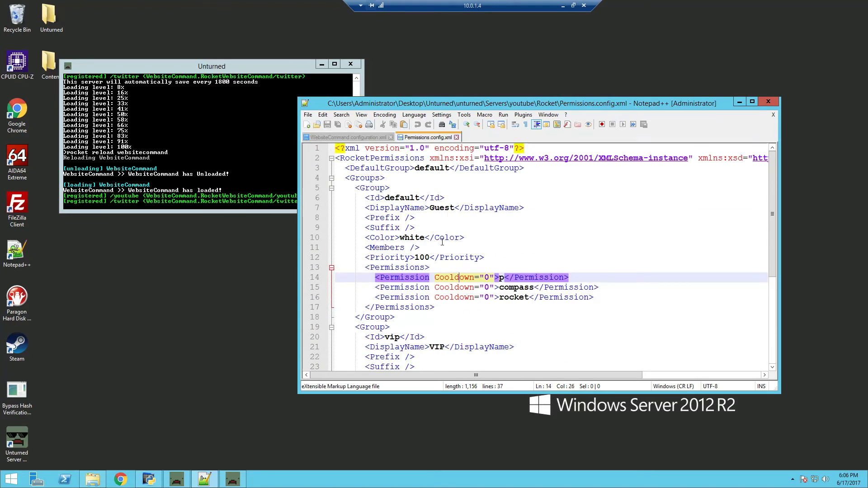
{"action": "double_click", "coordinate": [402, 198]}
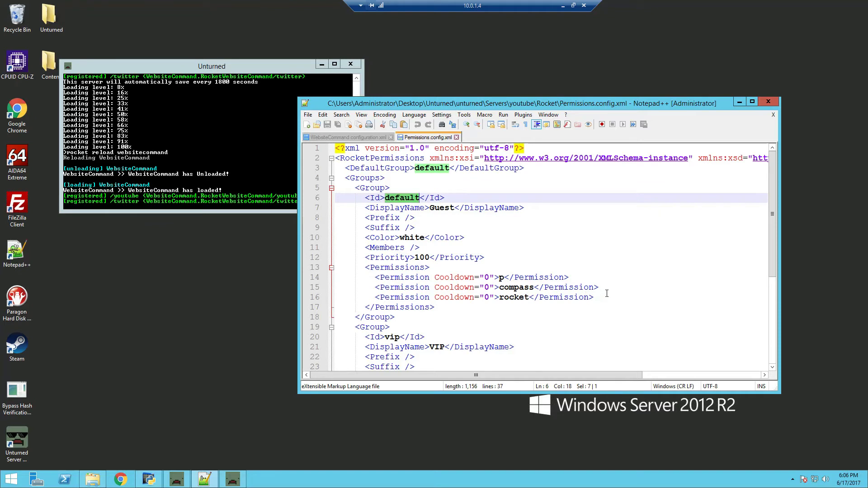
{"action": "left_click_drag", "start_coordinate": [606, 296], "coordinate": [377, 299]}
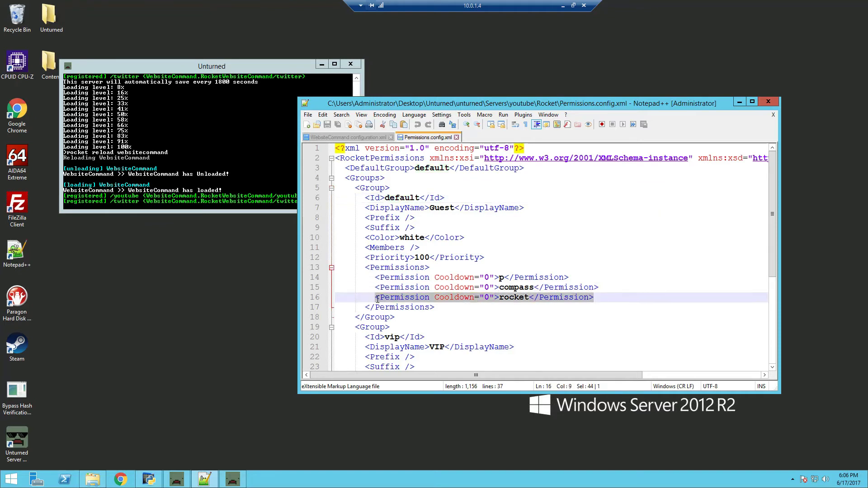
{"action": "key", "text": "ctrl+c"}
{"action": "left_click", "coordinate": [599, 300]}
{"action": "key", "text": "Return"}
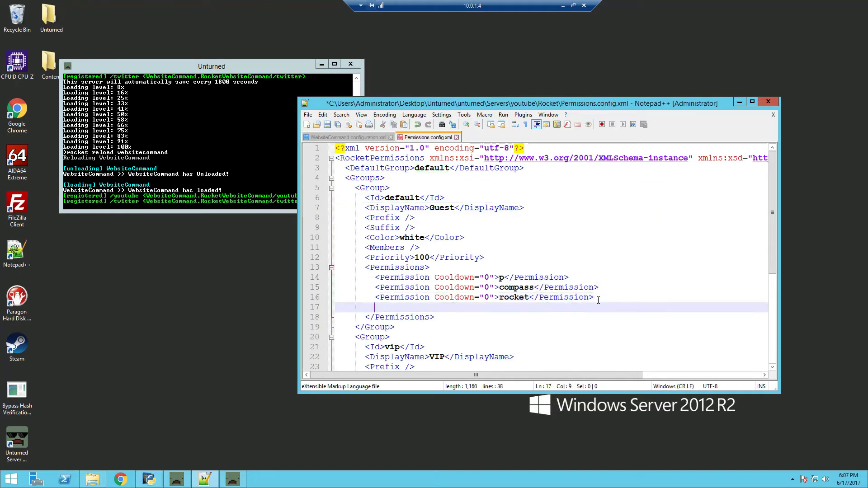
{"action": "key", "text": "ctrl+v"}
{"action": "key", "text": "Return"}
{"action": "key", "text": "ctrl+v"}
Step: Check the CommandName values in the WebsiteCommand configuration, and change the first copied rocket permission to youtube in the permissions file
{"action": "double_click", "coordinate": [519, 310]}
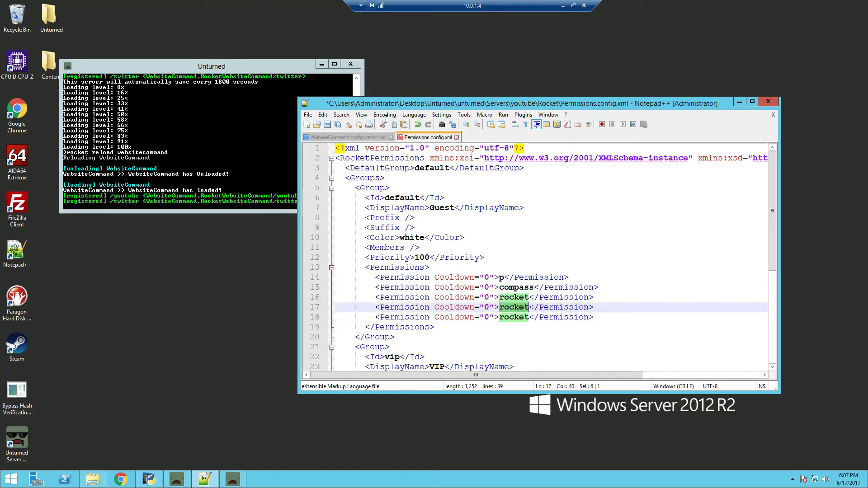
{"action": "left_click", "coordinate": [323, 137]}
{"action": "left_click", "coordinate": [123, 199]}
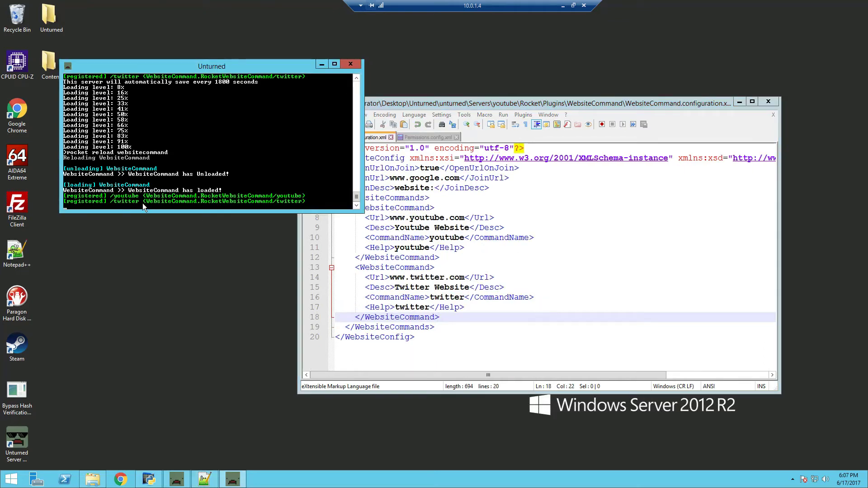
{"action": "left_click", "coordinate": [471, 297]}
{"action": "double_click", "coordinate": [462, 297]}
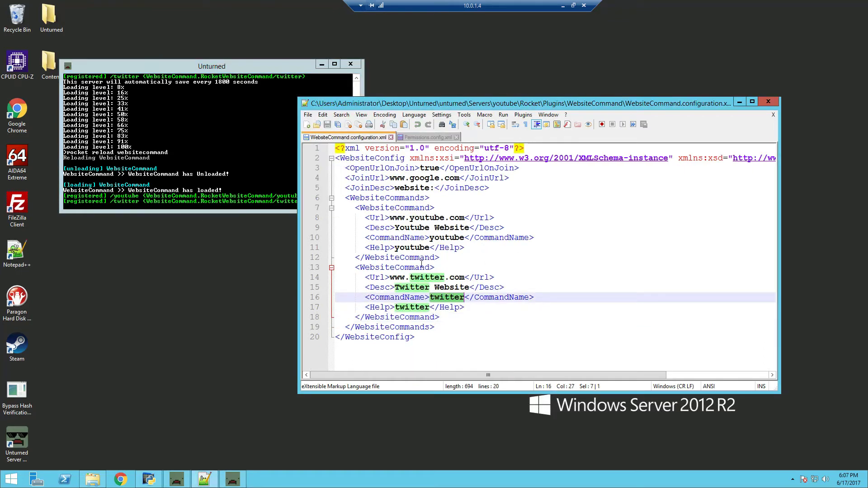
{"action": "double_click", "coordinate": [448, 237]}
{"action": "left_click", "coordinate": [434, 138]}
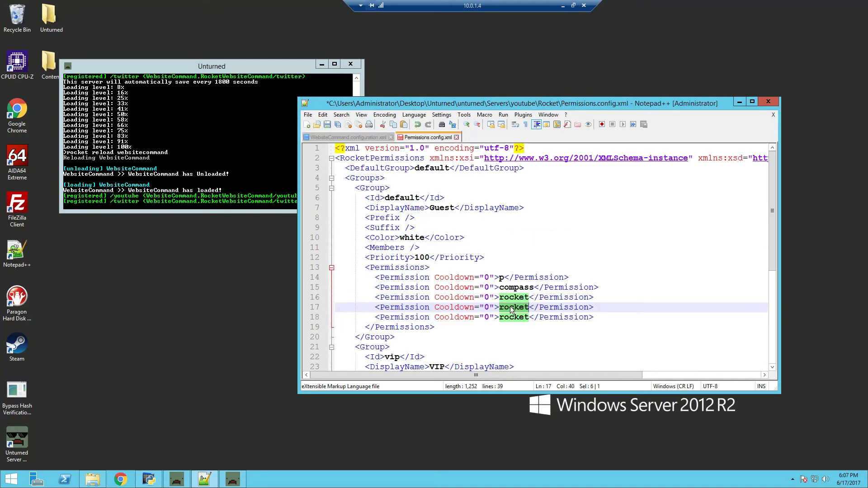
{"action": "type", "text": "youtube"}
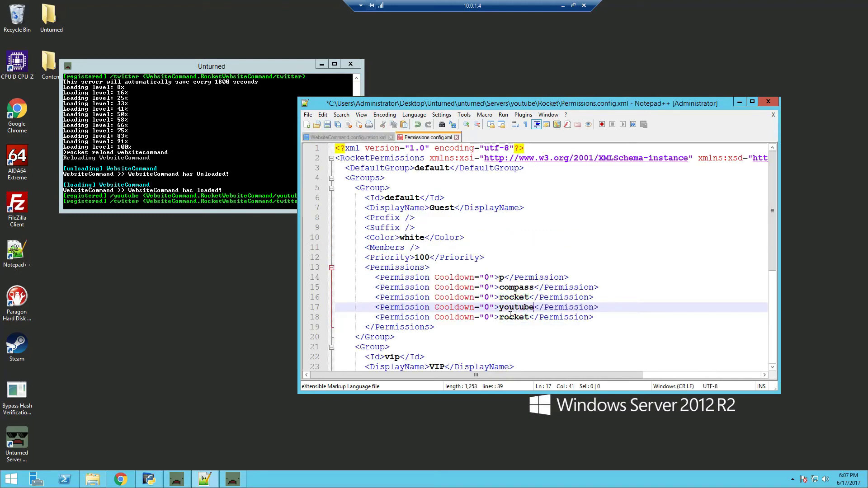
Step: Change the second copied rocket permission to twitter and save the permissions file
{"action": "double_click", "coordinate": [511, 317]}
{"action": "type", "text": "twit"}
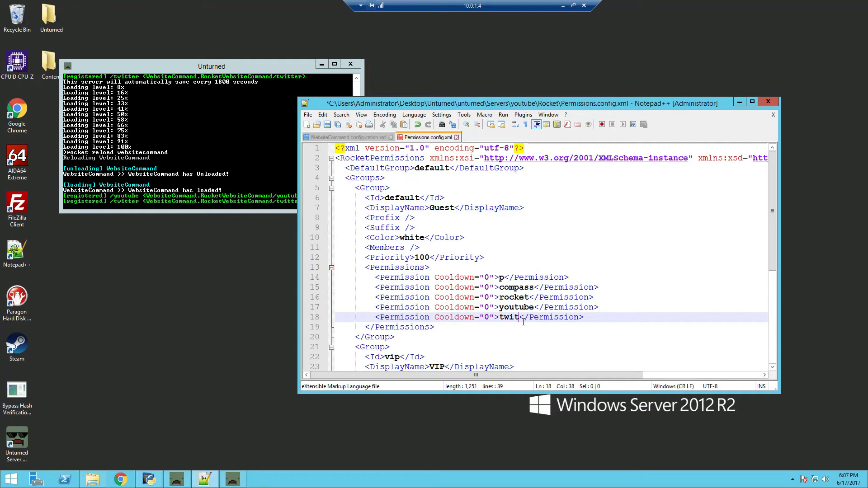
{"action": "type", "text": "ter"}
{"action": "key", "text": "ctrl+s"}
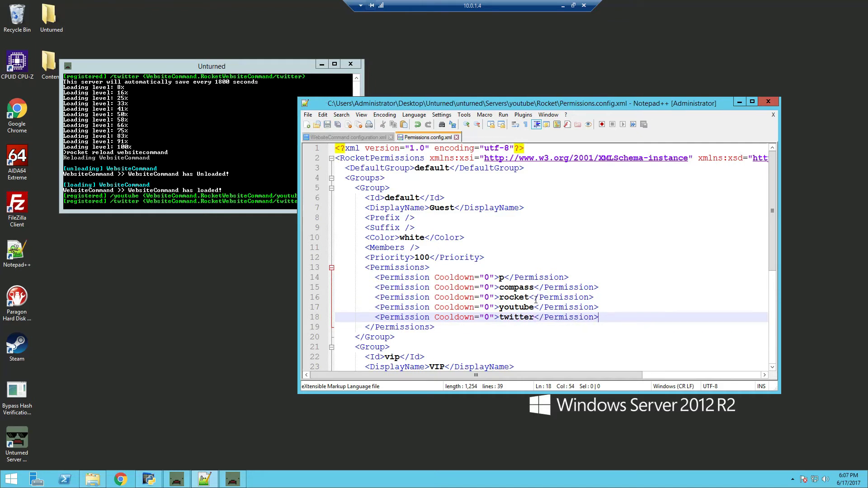
Step: Run "p reload" in the Unturned server console, and list the player's permissions in the game chat with /p
{"action": "left_click", "coordinate": [233, 185]}
{"action": "type", "text": "p"}
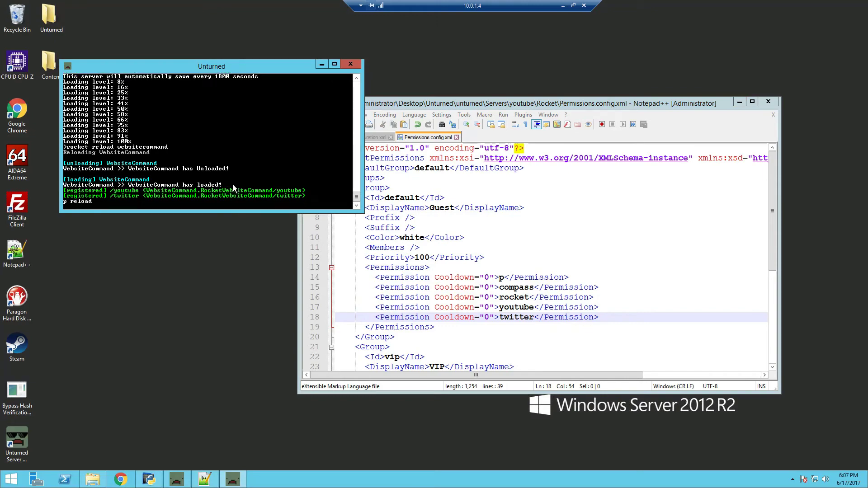
{"action": "type", "text": " reload"}
{"action": "key", "text": "Return"}
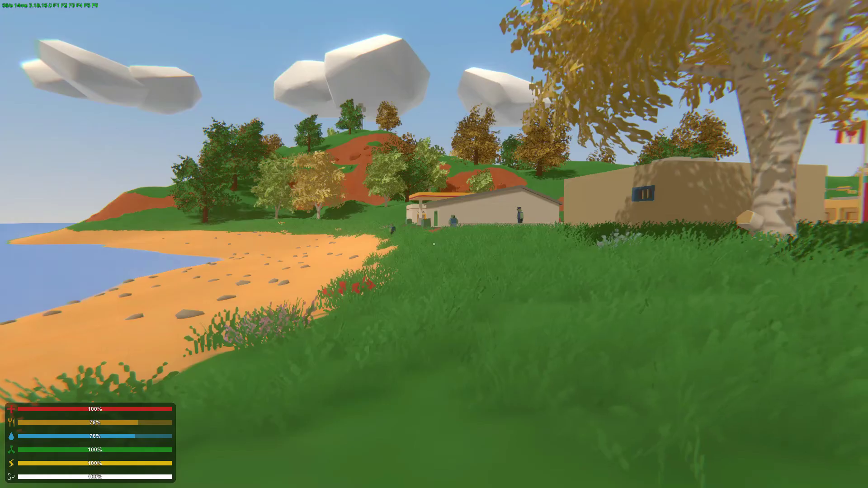
{"action": "type", "text": "k/p"}
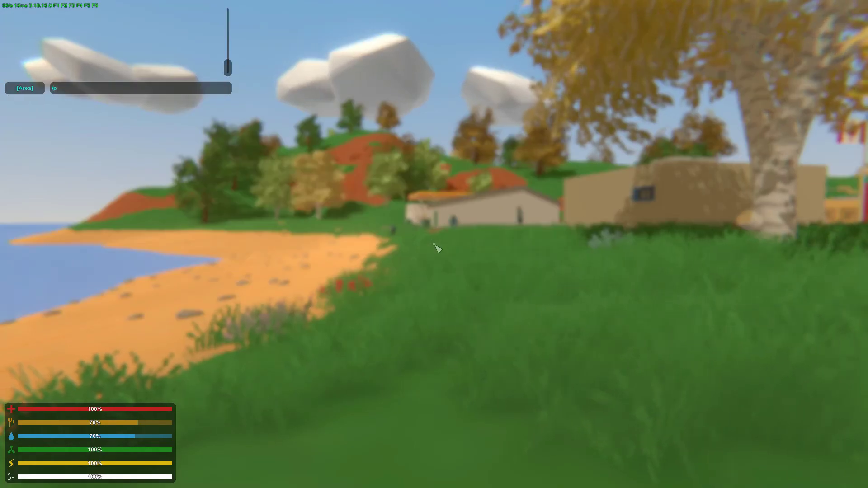
{"action": "key", "text": "Return"}
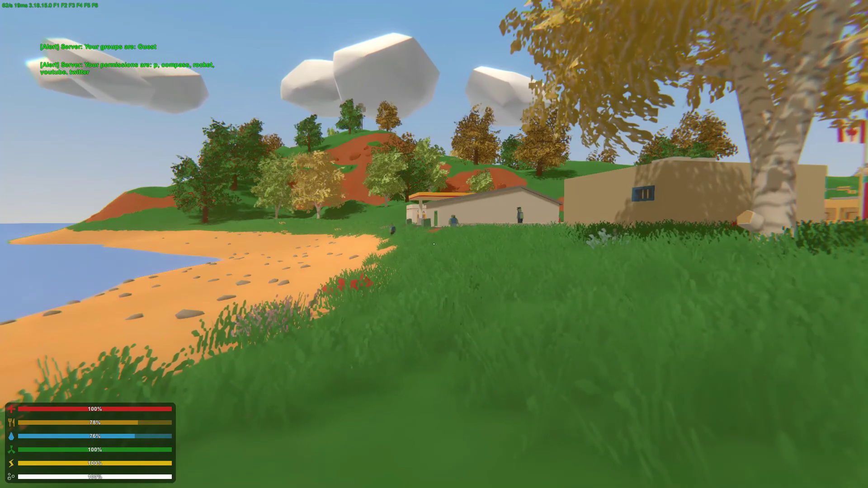
Step: Test the /youtube command in the game chat, accept its link request, and close the Steam overlay
{"action": "type", "text": "k"}
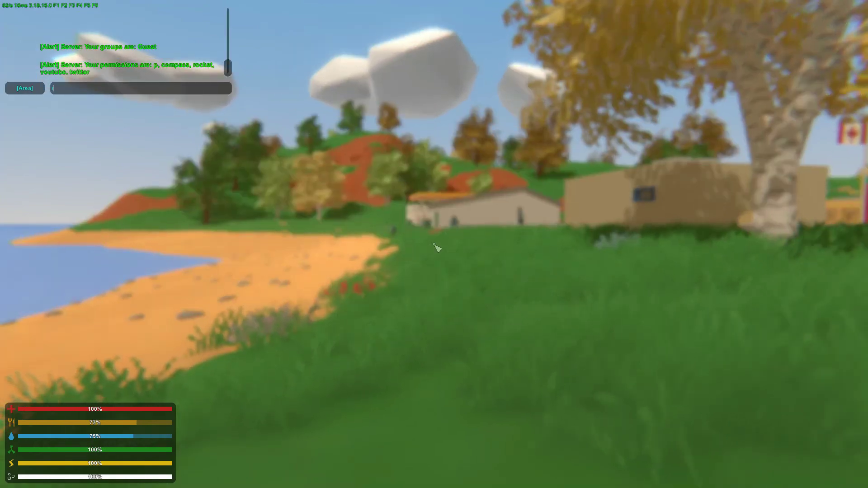
{"action": "type", "text": "/youtube"}
{"action": "key", "text": "Return"}
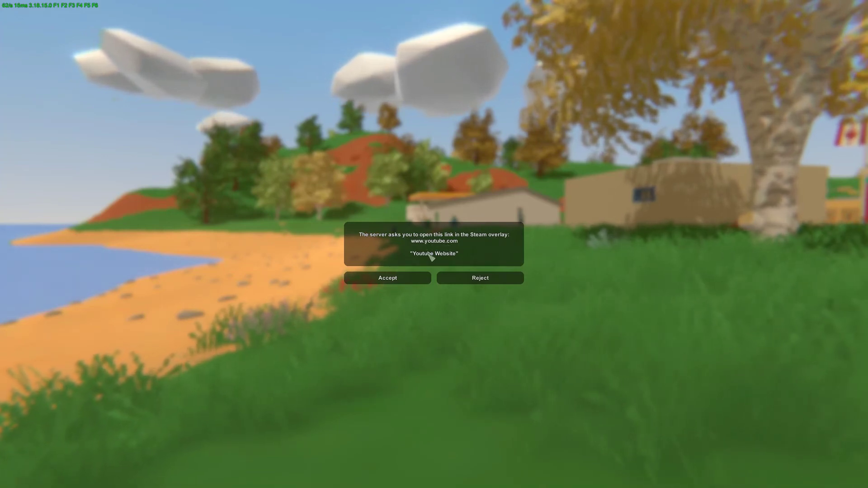
{"action": "left_click", "coordinate": [397, 280]}
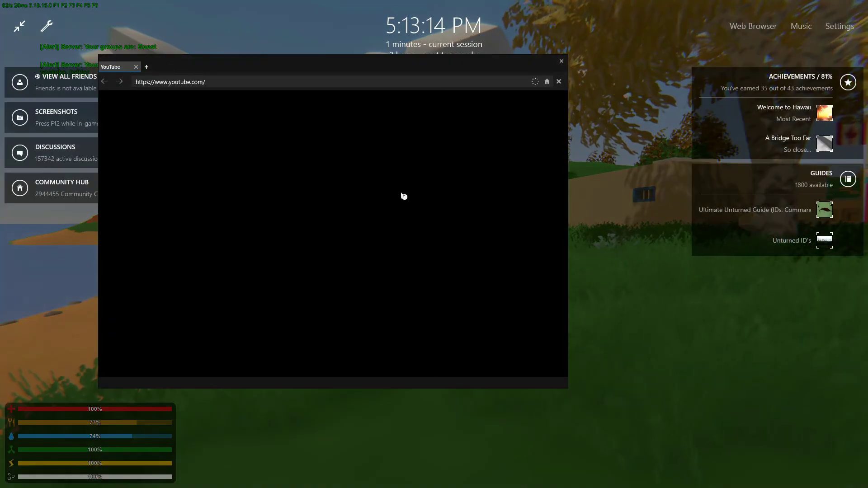
{"action": "key", "text": "shift+Tab"}
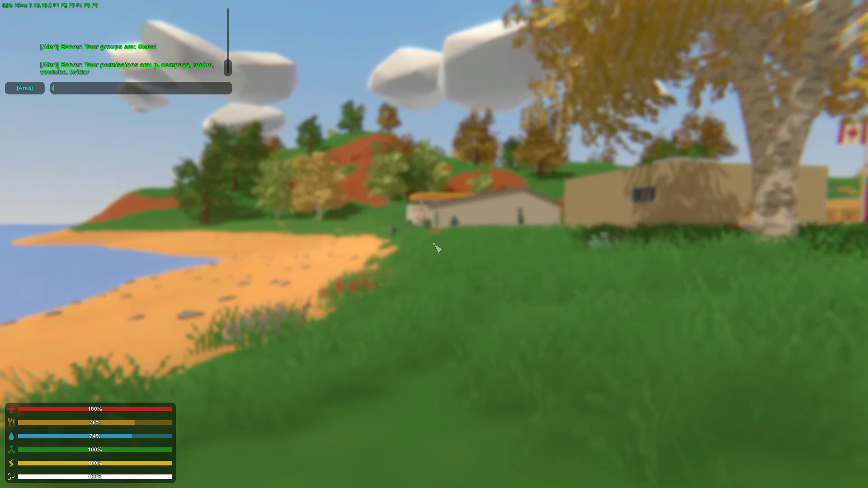
Step: Test the /twitter command in the game chat, accept its link request, and close the Steam overlay
{"action": "type", "text": "itter"}
{"action": "key", "text": "Return"}
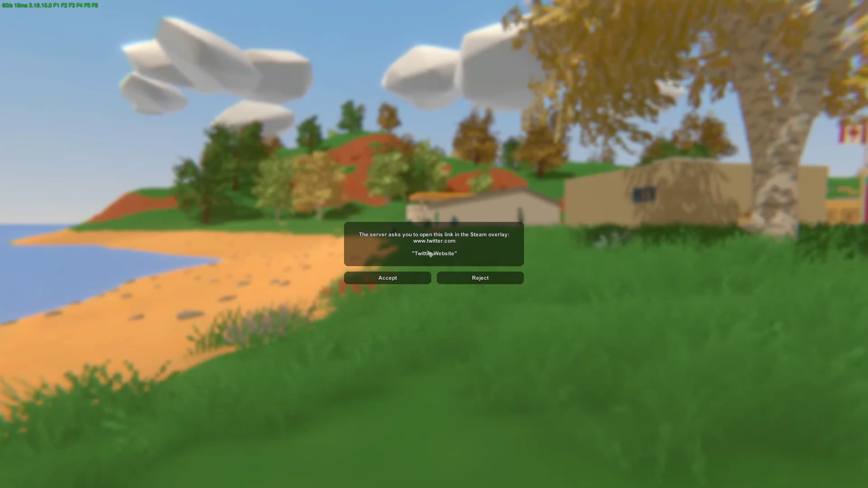
{"action": "left_click", "coordinate": [420, 274]}
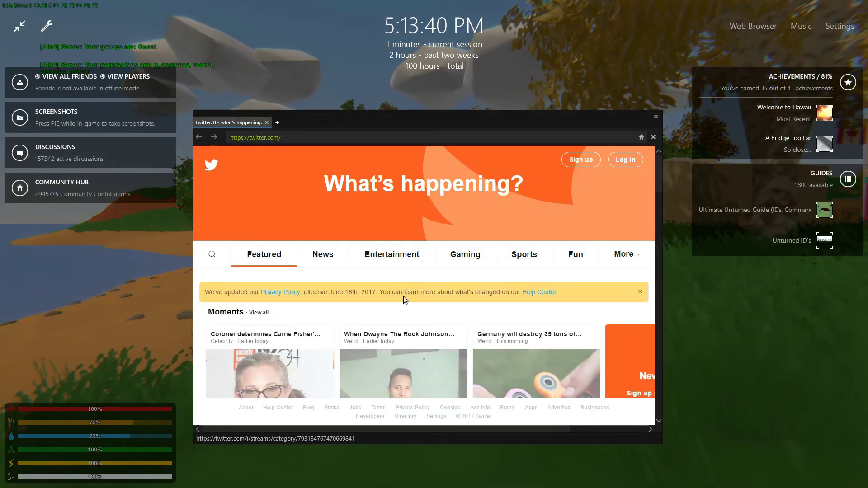
{"action": "key", "text": "shift+Tab"}
Step: Run "/help youtube" in the game chat and switch back to the server console to read its output
{"action": "type", "text": "k"}
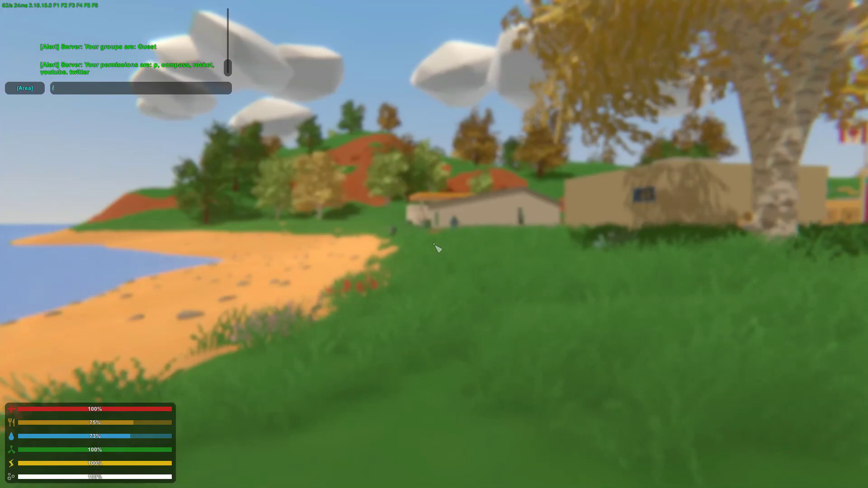
{"action": "type", "text": "/help youtu"}
{"action": "key", "text": "Return"}
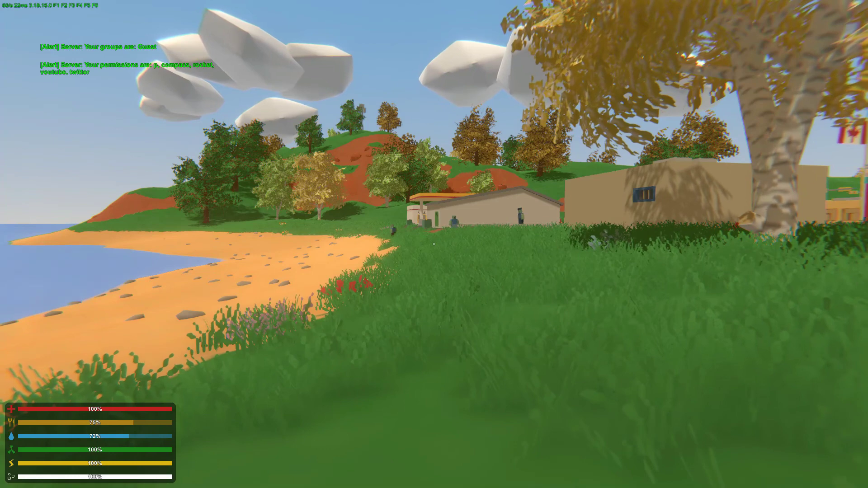
{"action": "key", "text": "alt+Tab"}
{"action": "double_click", "coordinate": [400, 17]}
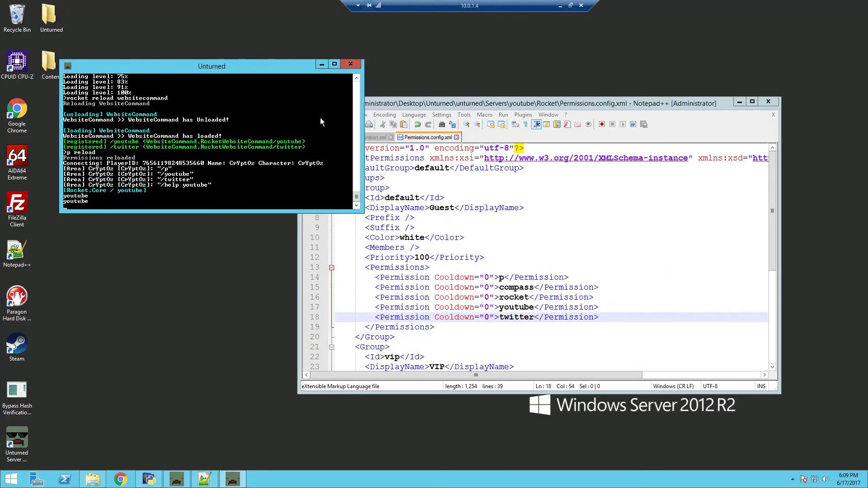